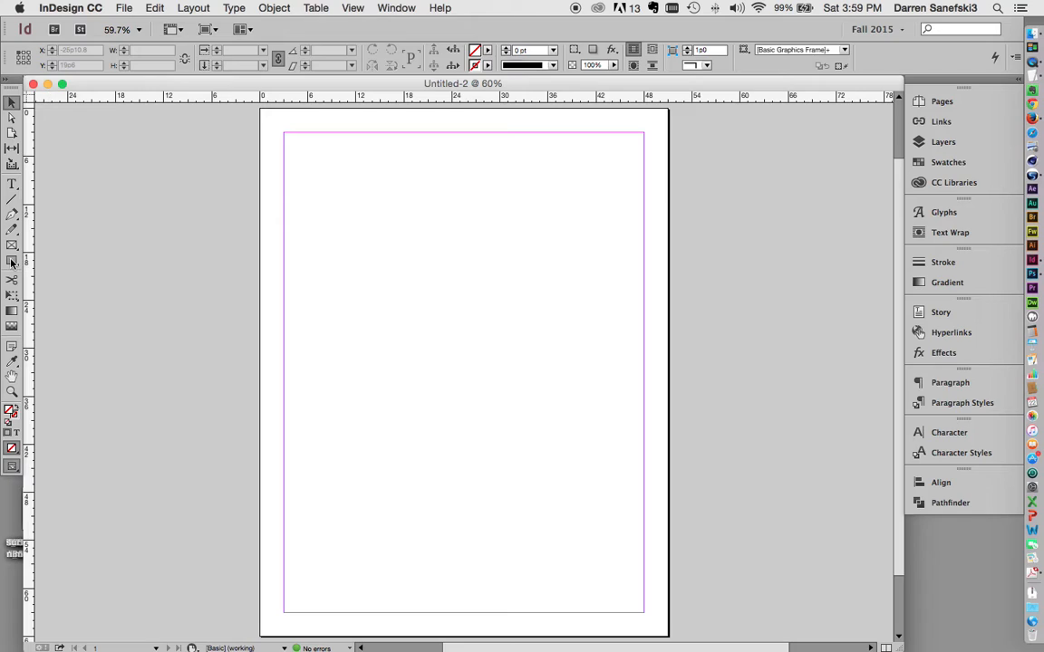
- Draw a rectangle about 27p10 wide and 16p7 high in the upper part of the page with the Rectangle tool
{"action": "left_click", "coordinate": [12, 262]}
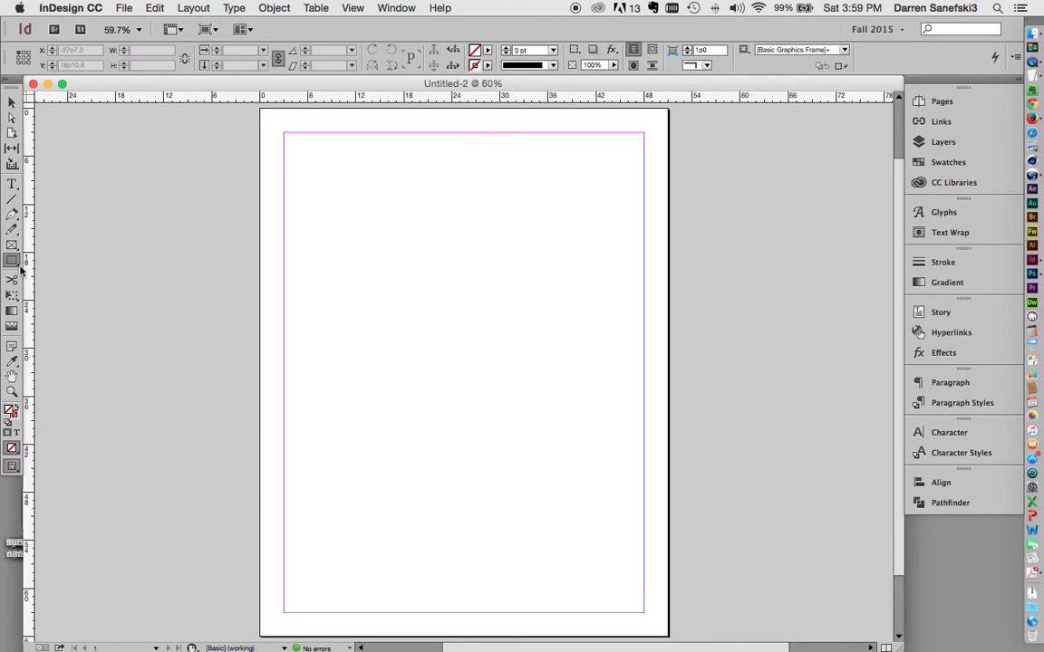
{"action": "left_click", "coordinate": [18, 265]}
{"action": "left_click_drag", "start_coordinate": [18, 265], "coordinate": [63, 265]}
{"action": "left_click_drag", "start_coordinate": [321, 162], "coordinate": [543, 295]}
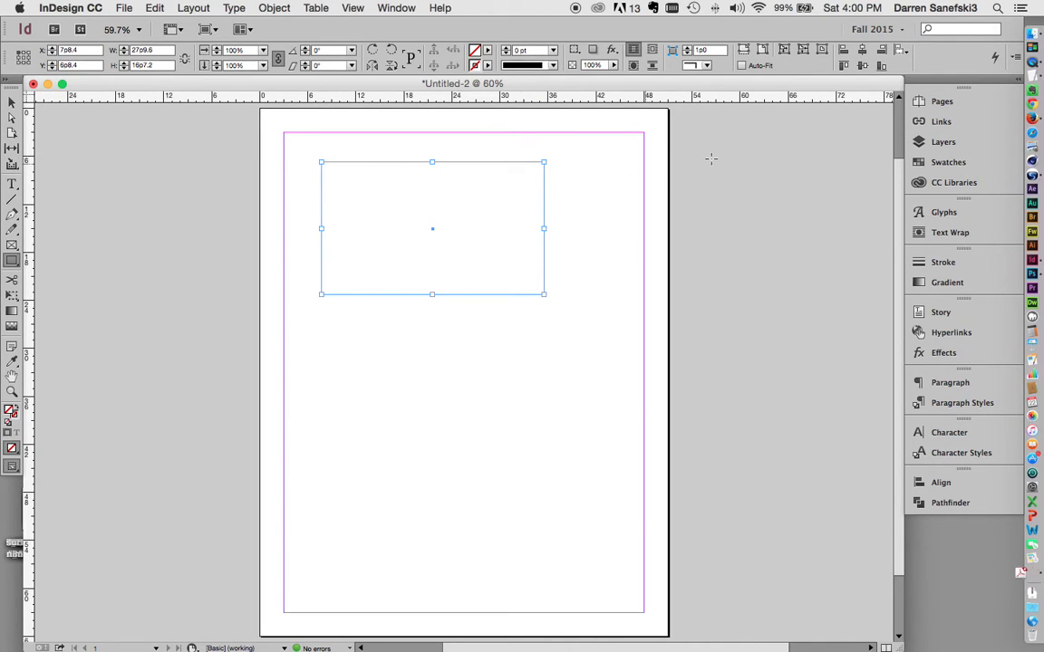
- Show the document's layers, check the page in Preview mode with the rectangle deselected, and return to Normal view
{"action": "left_click", "coordinate": [946, 143]}
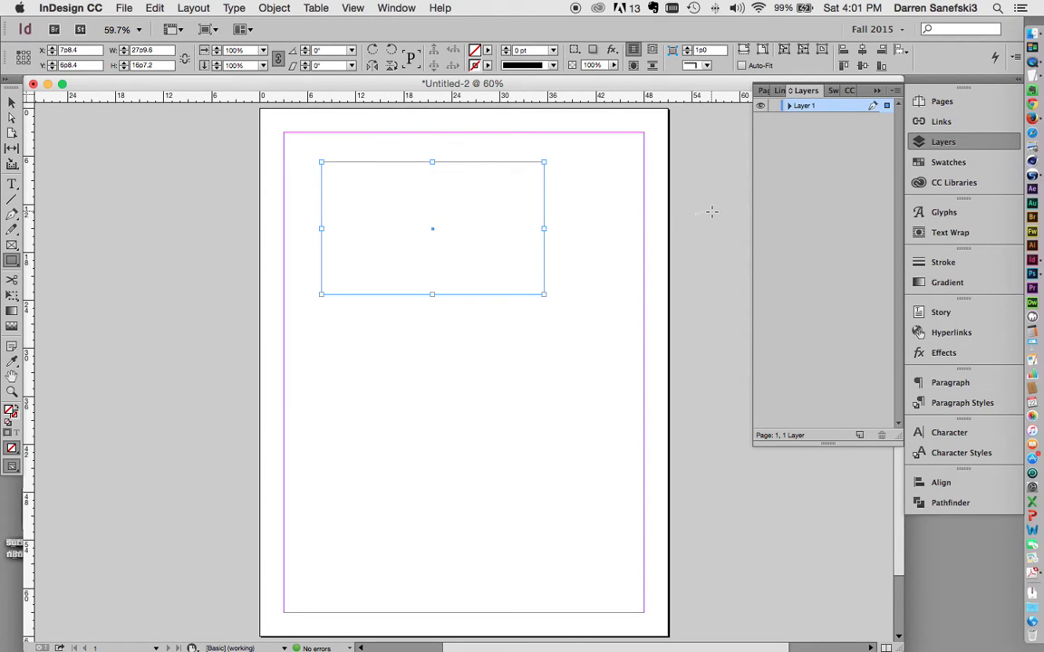
{"action": "key", "text": "w"}
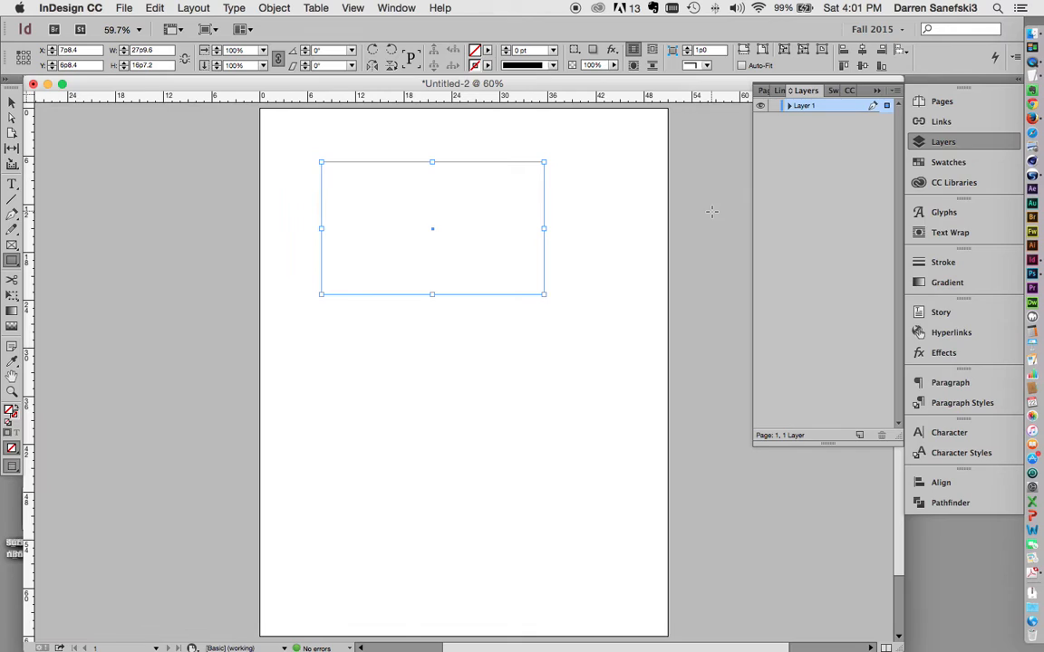
{"action": "left_click", "coordinate": [12, 102]}
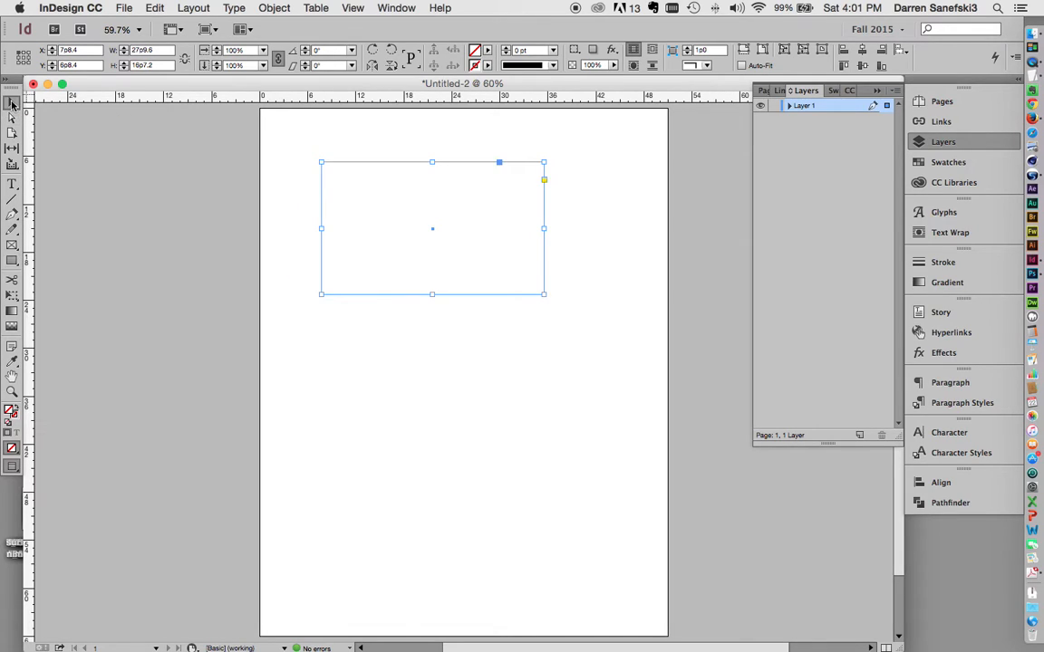
{"action": "left_click", "coordinate": [143, 169]}
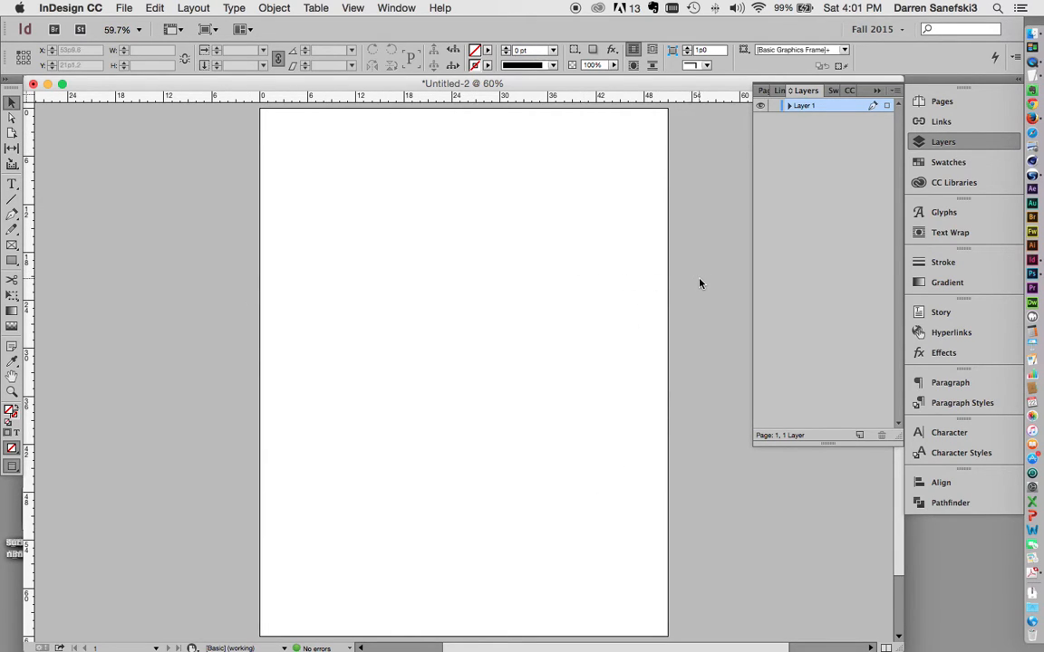
{"action": "key", "text": "w"}
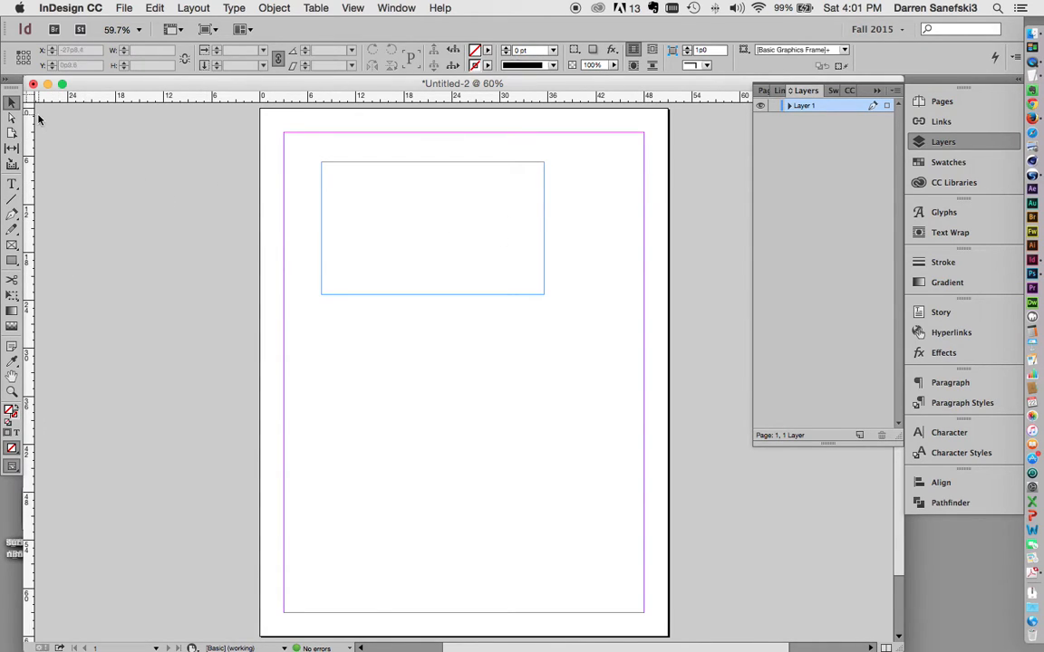
- Apply a [Black] stroke to the rectangle and check it in Preview mode
{"action": "left_click", "coordinate": [544, 187]}
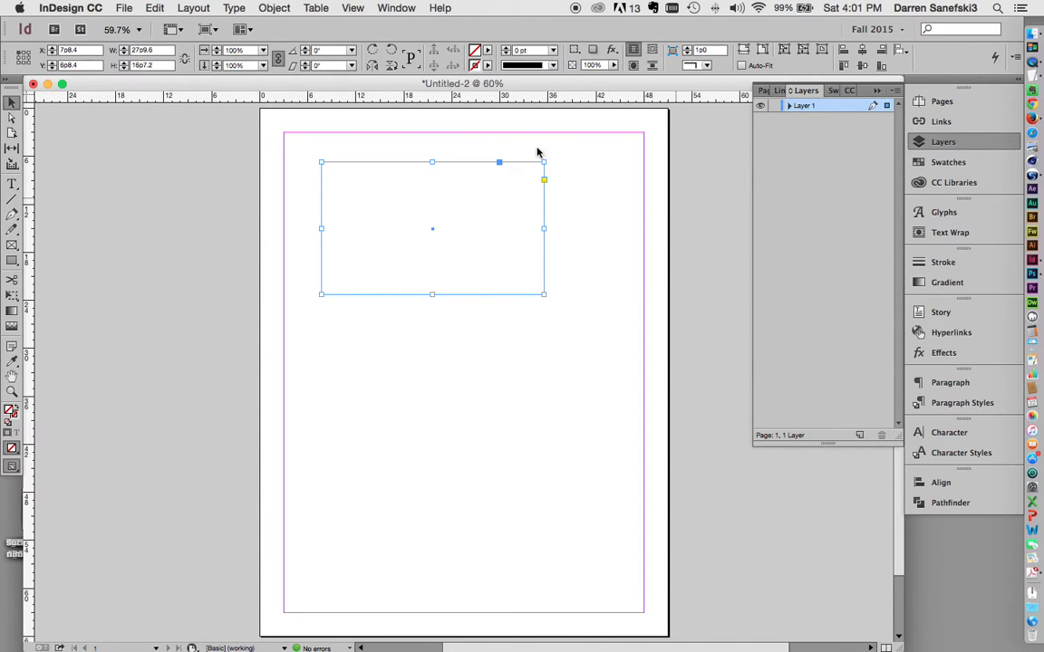
{"action": "left_click", "coordinate": [487, 66]}
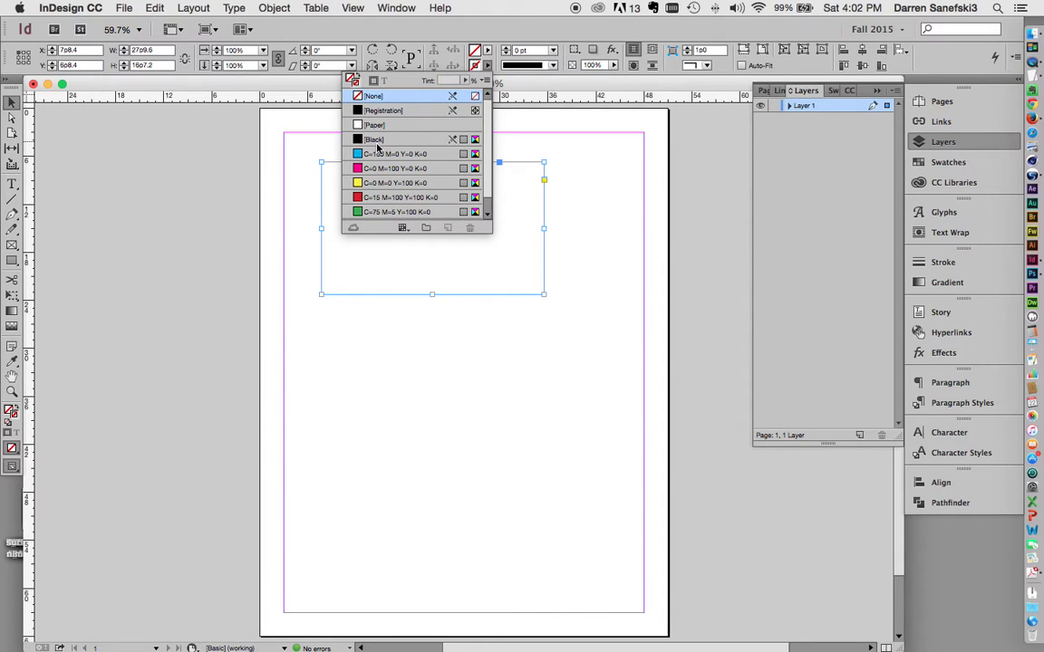
{"action": "left_click", "coordinate": [375, 139]}
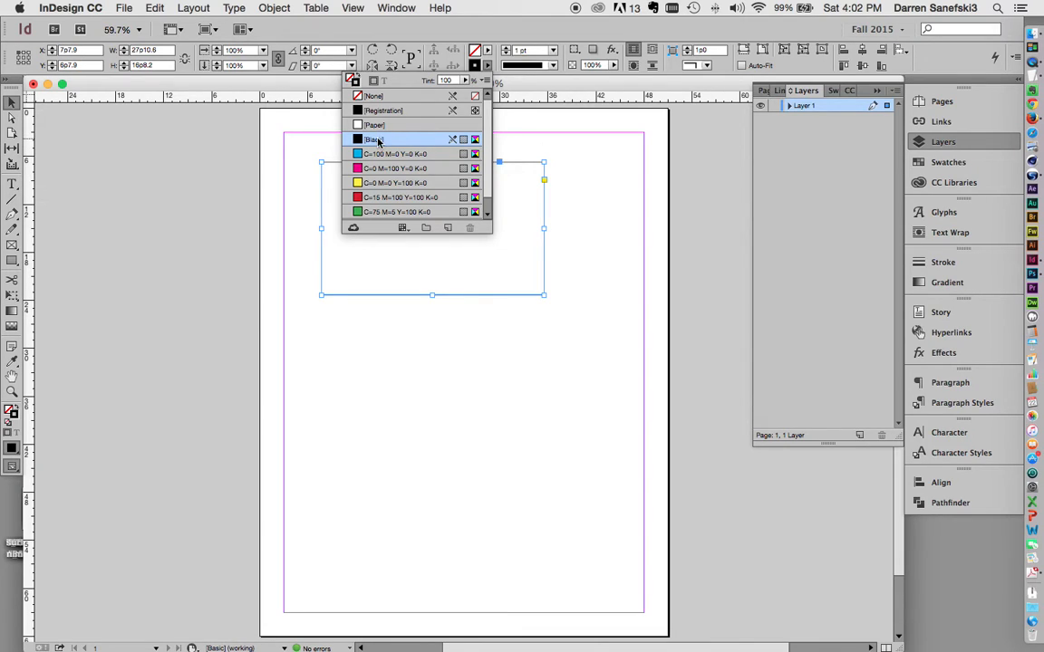
{"action": "left_click", "coordinate": [548, 141]}
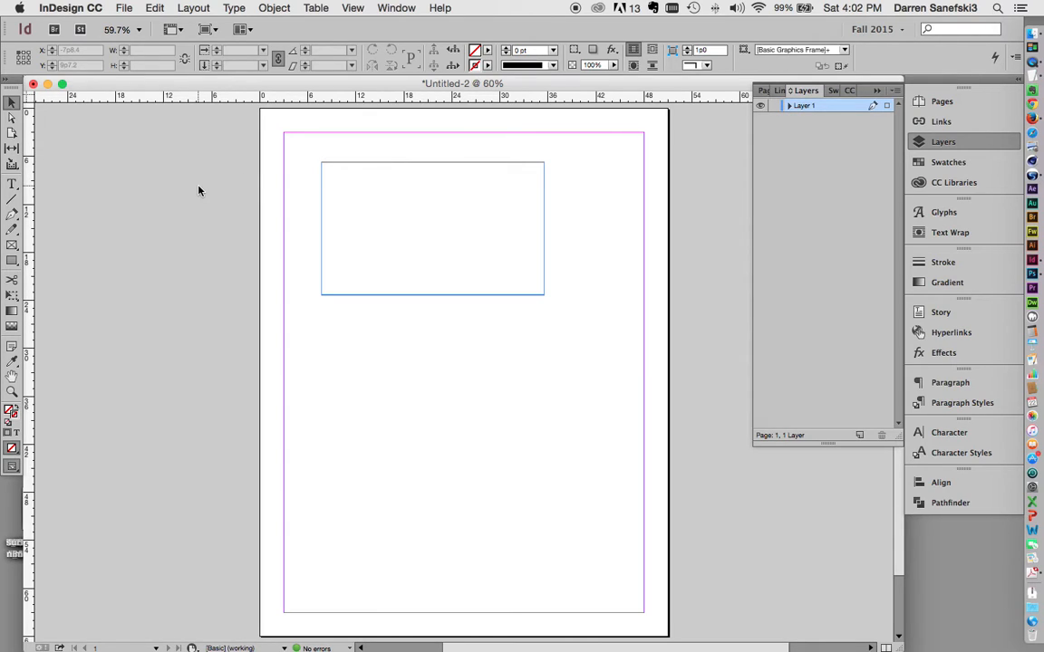
{"action": "key", "text": "w"}
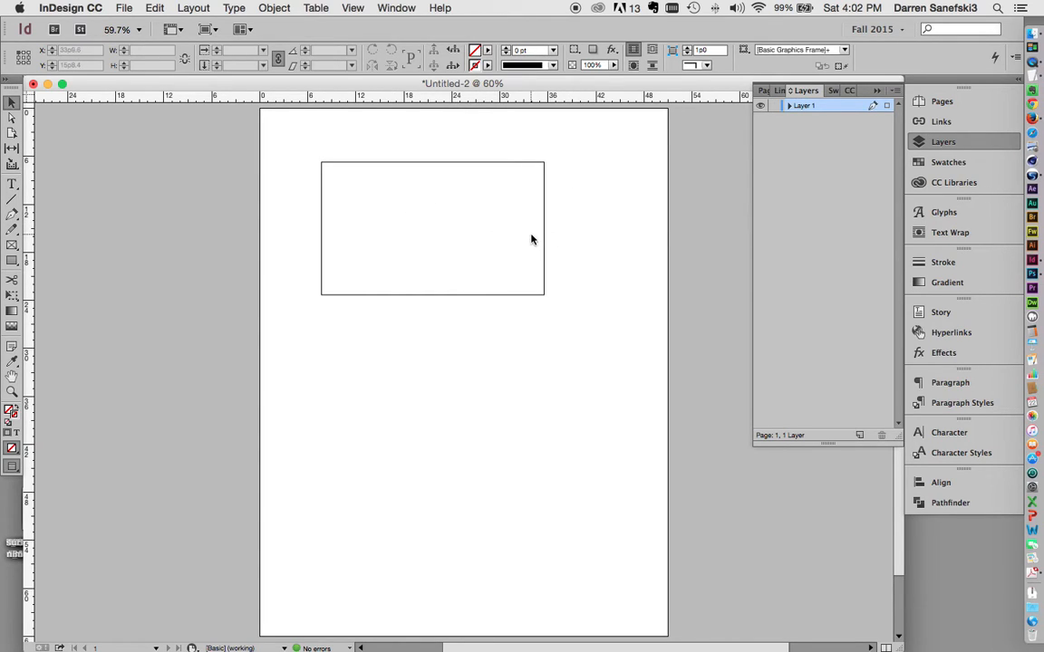
{"action": "key", "text": "w"}
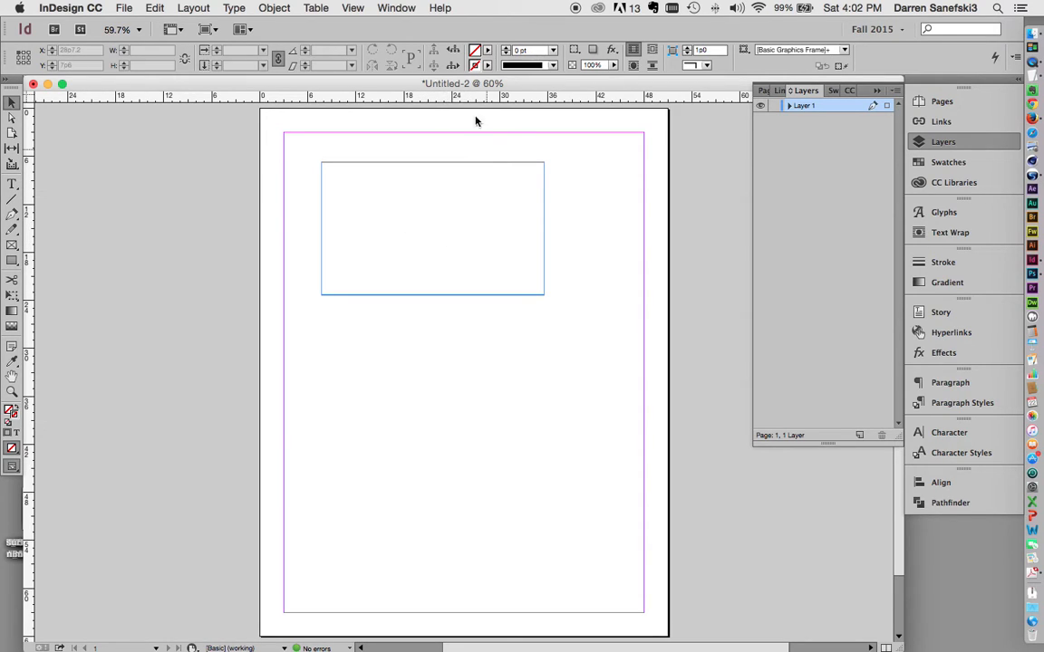
- Show the colour swatches and try to move the unfilled rectangle by its empty interior
{"action": "left_click", "coordinate": [443, 167]}
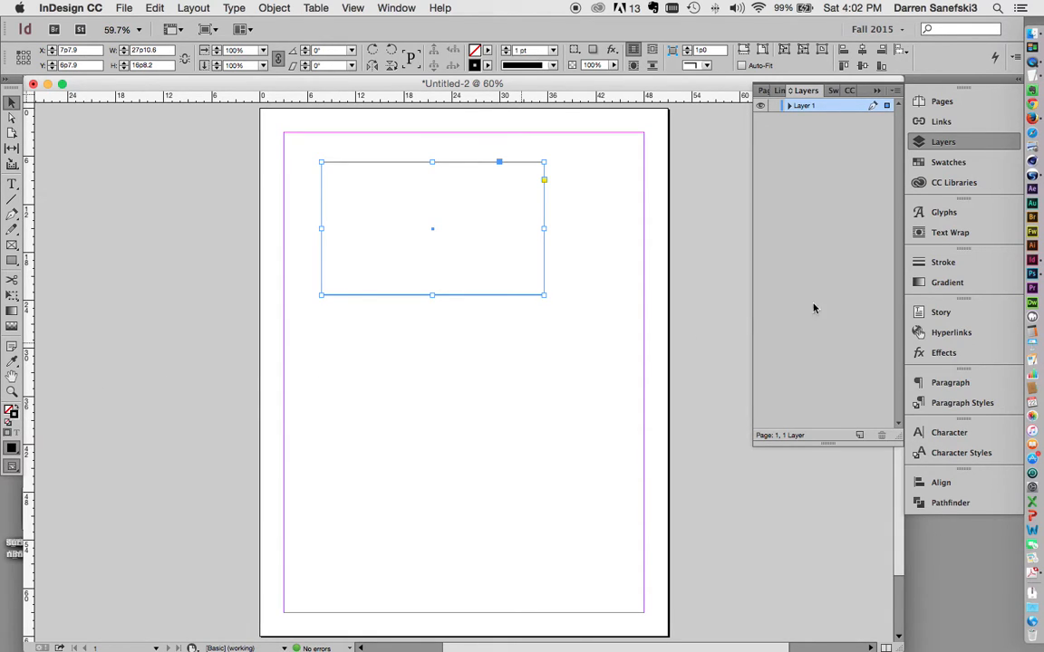
{"action": "left_click", "coordinate": [952, 163]}
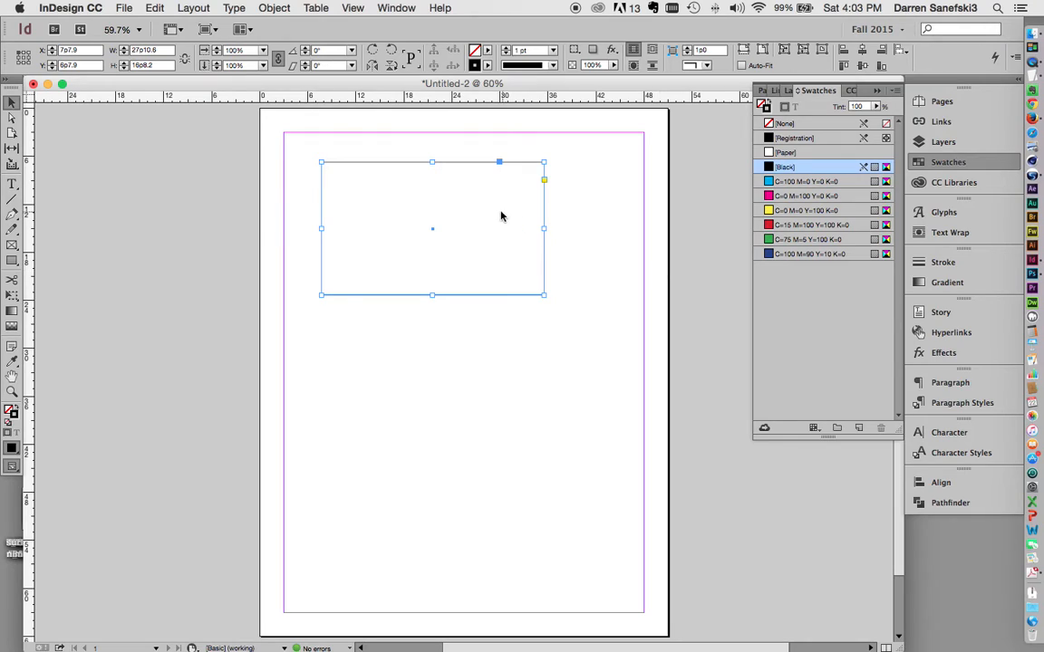
{"action": "left_click_drag", "start_coordinate": [478, 207], "coordinate": [616, 215]}
{"action": "left_click_drag", "start_coordinate": [490, 200], "coordinate": [631, 257]}
{"action": "left_click_drag", "start_coordinate": [482, 209], "coordinate": [616, 258]}
{"action": "left_click_drag", "start_coordinate": [480, 213], "coordinate": [580, 255]}
{"action": "left_click_drag", "start_coordinate": [506, 207], "coordinate": [598, 258]}
{"action": "left_click_drag", "start_coordinate": [466, 195], "coordinate": [640, 257]}
{"action": "left_click_drag", "start_coordinate": [486, 205], "coordinate": [563, 245]}
{"action": "left_click_drag", "start_coordinate": [484, 214], "coordinate": [622, 261]}
{"action": "left_click_drag", "start_coordinate": [489, 212], "coordinate": [598, 265]}
{"action": "left_click_drag", "start_coordinate": [478, 212], "coordinate": [608, 266]}
- Move the unfilled rectangle by its edge and centre point to about X 8p2, Y 5p6
{"action": "left_click_drag", "start_coordinate": [467, 168], "coordinate": [522, 156]}
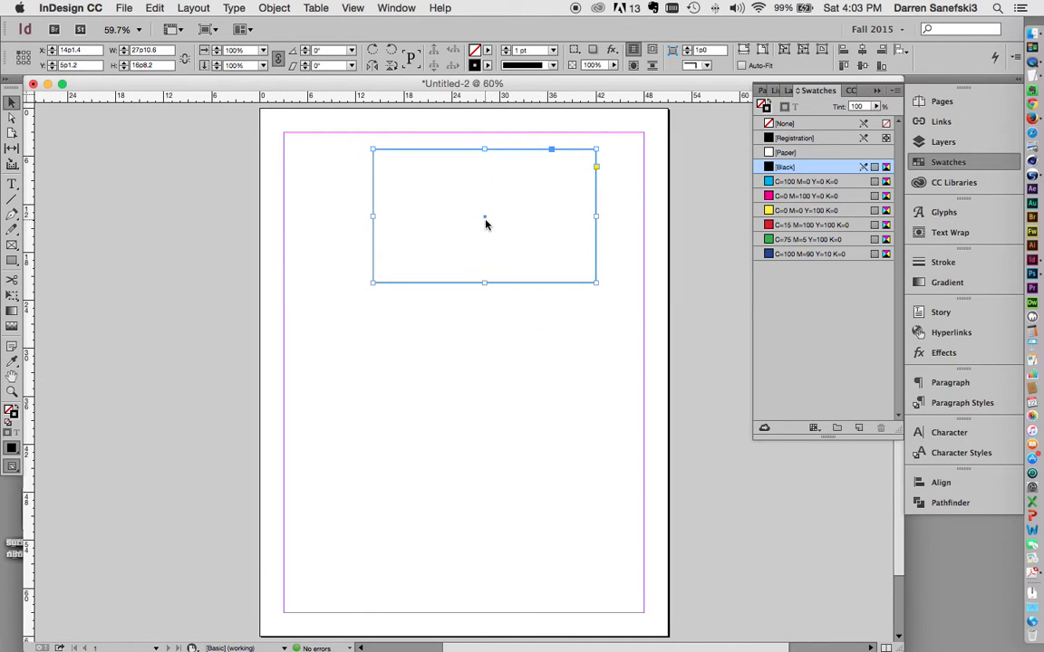
{"action": "left_click_drag", "start_coordinate": [485, 221], "coordinate": [720, 271]}
{"action": "left_click_drag", "start_coordinate": [482, 205], "coordinate": [673, 304]}
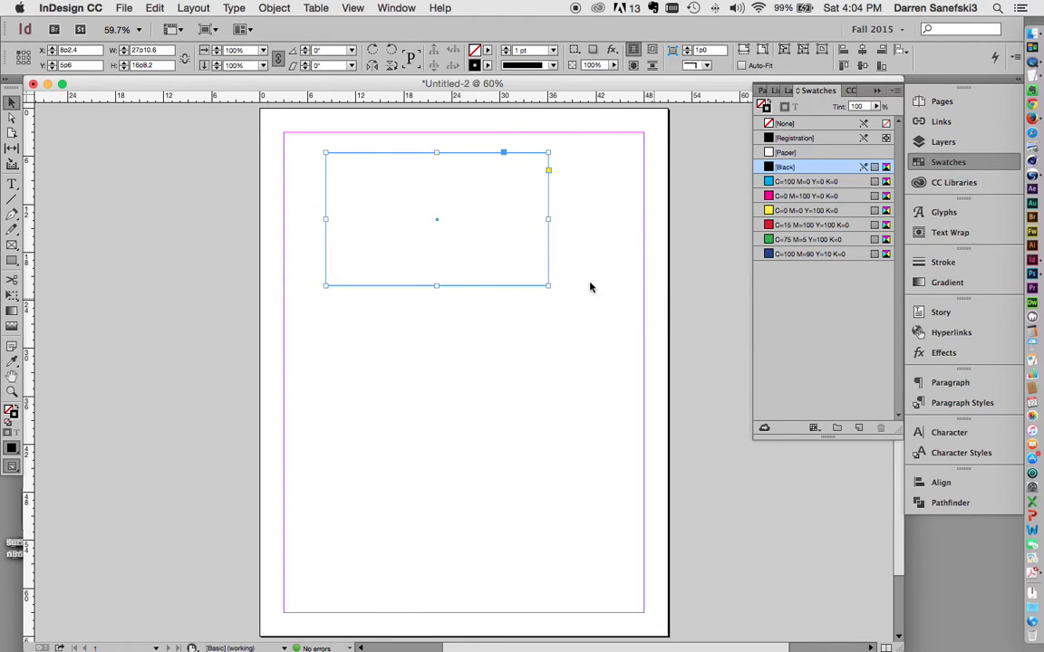
{"action": "left_click_drag", "start_coordinate": [485, 199], "coordinate": [644, 248]}
{"action": "left_click", "coordinate": [490, 205]}
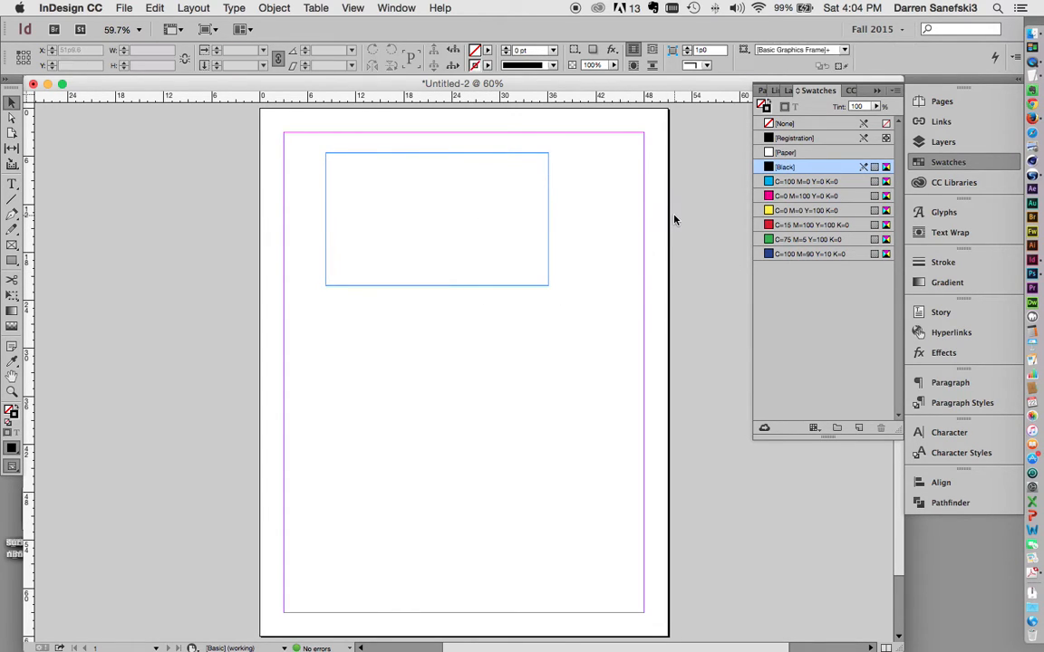
- Fill the rectangle with the [Paper] swatch and reselect it
{"action": "left_click", "coordinate": [547, 209]}
{"action": "left_click", "coordinate": [538, 193]}
{"action": "left_click", "coordinate": [549, 193]}
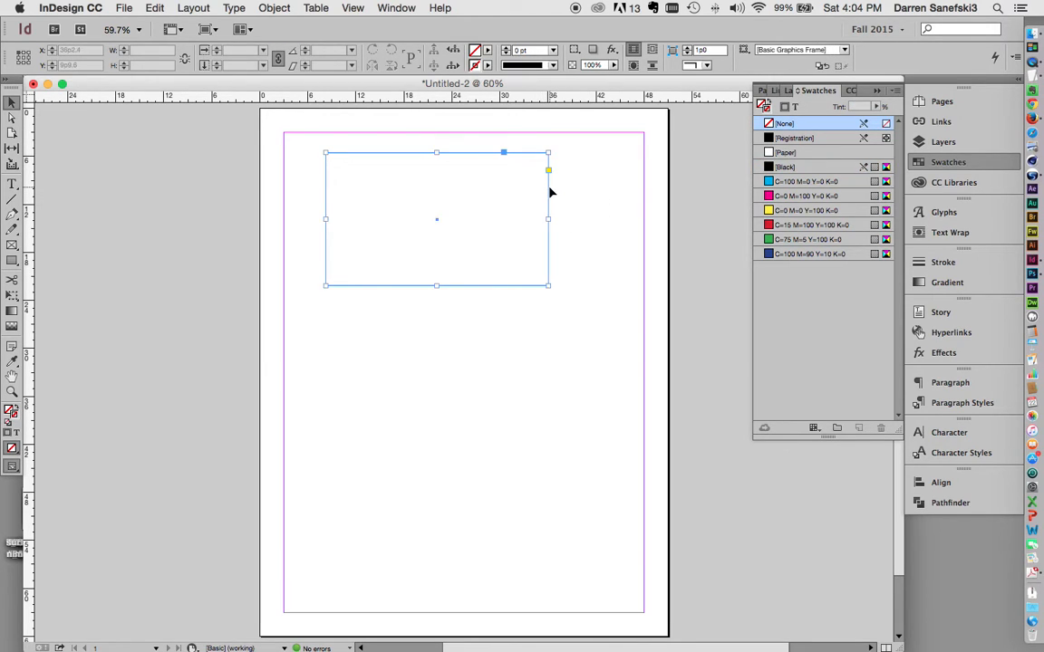
{"action": "left_click", "coordinate": [487, 51]}
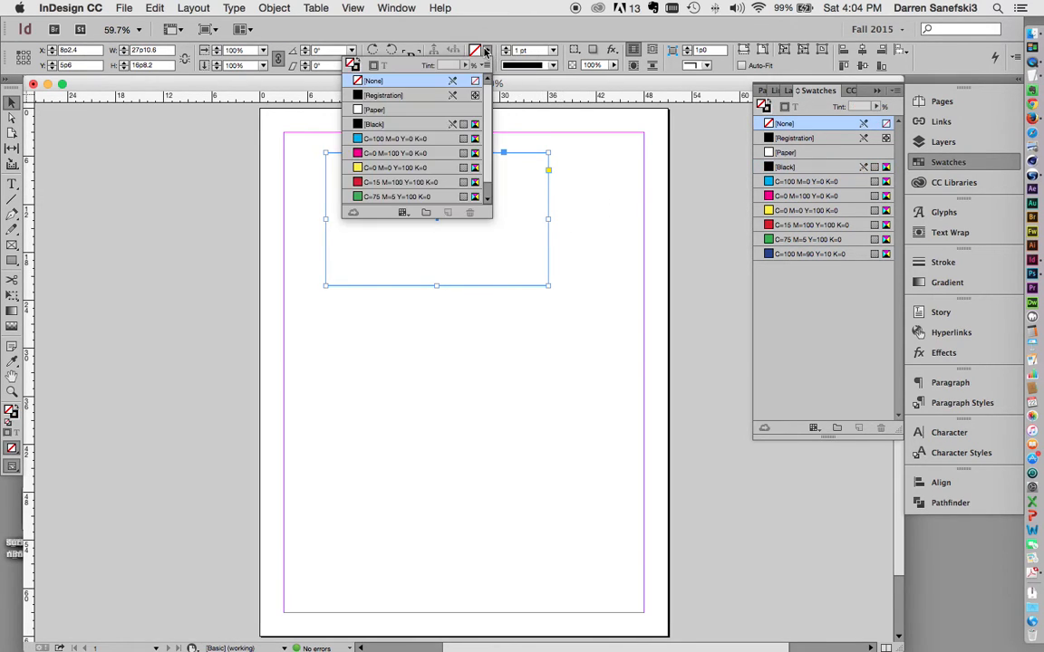
{"action": "left_click", "coordinate": [373, 110]}
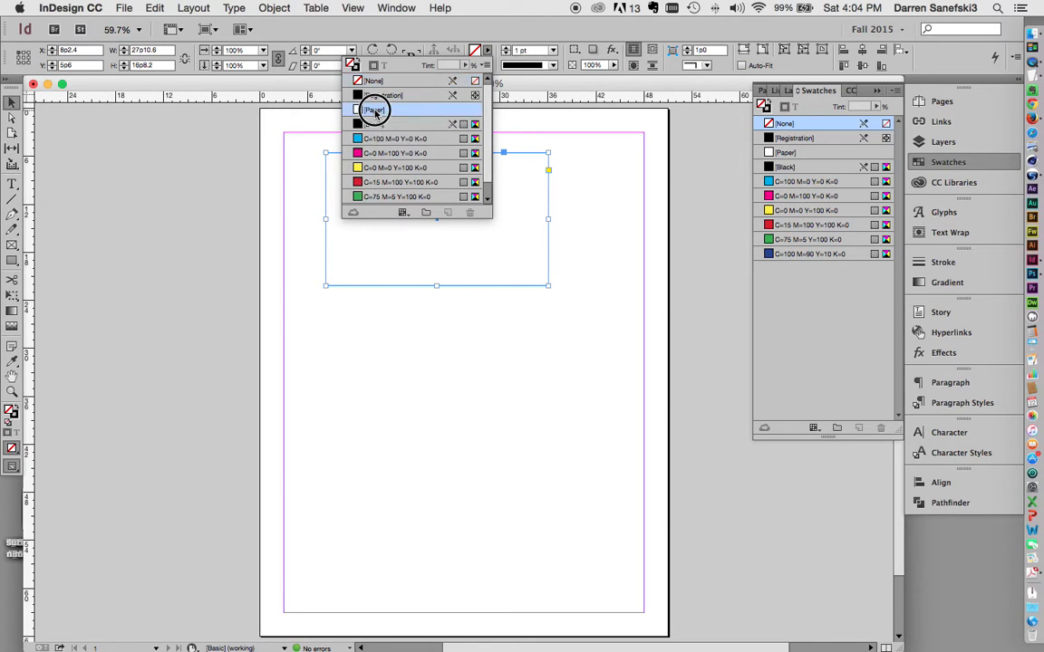
{"action": "left_click", "coordinate": [566, 235]}
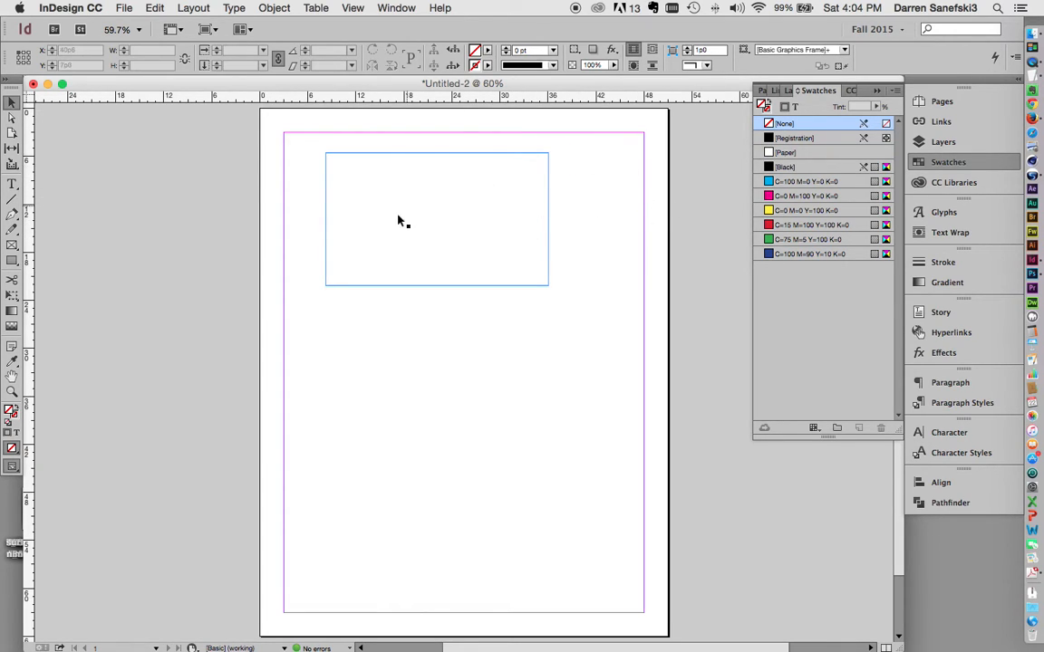
{"action": "left_click", "coordinate": [548, 210]}
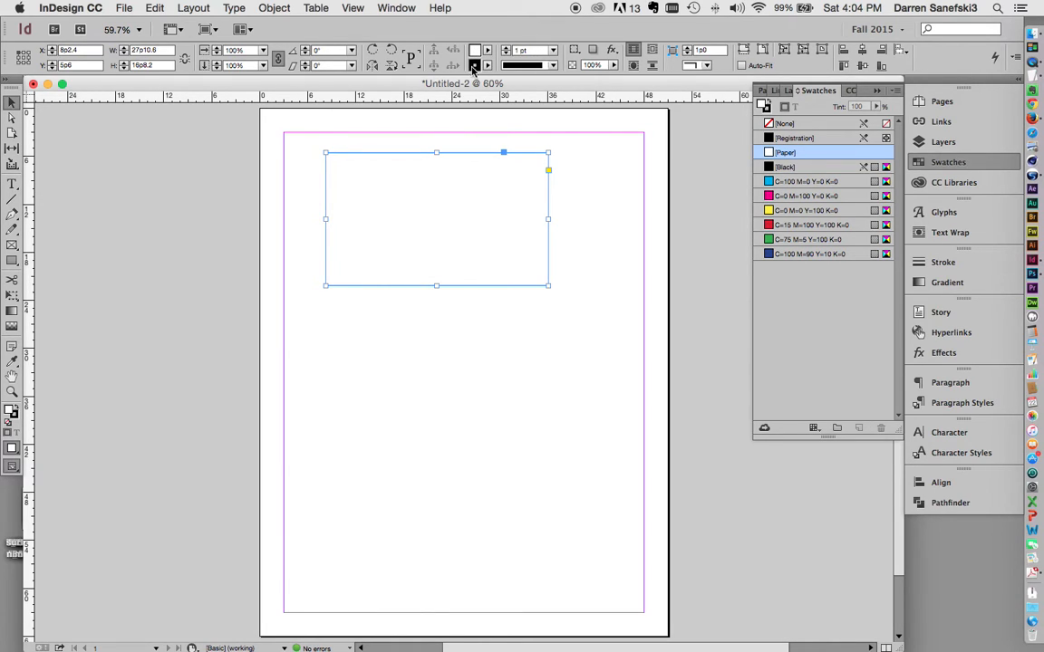
- Move the filled rectangle by its interior to about X 16p10, Y 6p4
{"action": "mouse_move", "coordinate": [487, 193]}
{"action": "left_mouse_down"}
{"action": "mouse_move", "coordinate": [563, 265]}
{"action": "mouse_move", "coordinate": [493, 174]}
{"action": "left_mouse_up"}
{"action": "left_click_drag", "start_coordinate": [356, 185], "coordinate": [342, 271]}
{"action": "left_click_drag", "start_coordinate": [368, 333], "coordinate": [481, 315]}
{"action": "left_click_drag", "start_coordinate": [559, 268], "coordinate": [555, 240]}
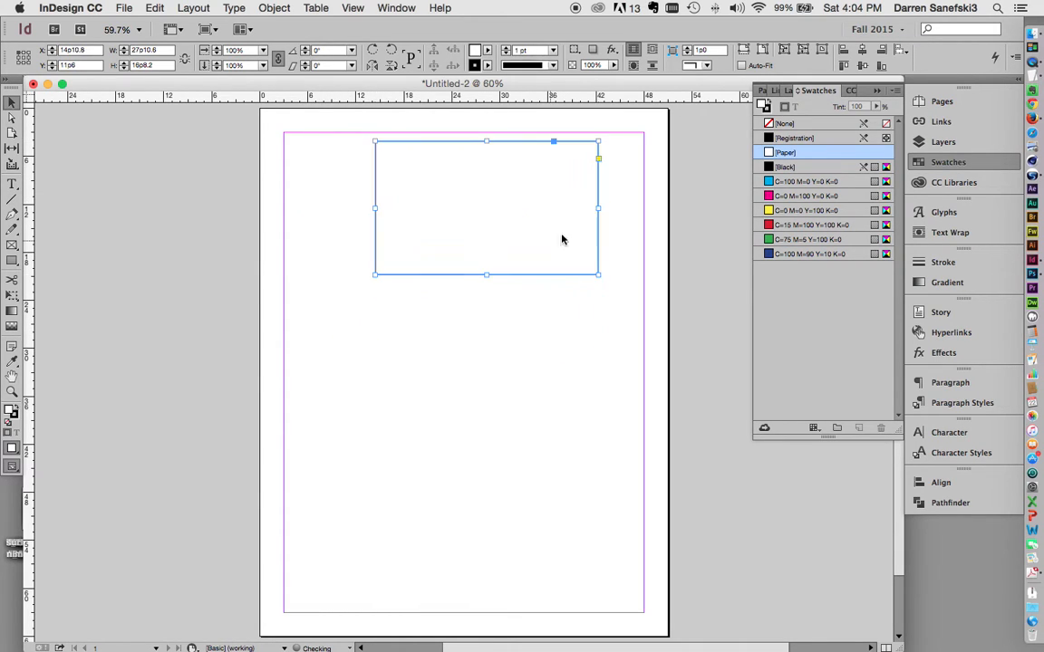
{"action": "left_click_drag", "start_coordinate": [578, 170], "coordinate": [515, 184]}
{"action": "left_click_drag", "start_coordinate": [335, 185], "coordinate": [433, 191]}
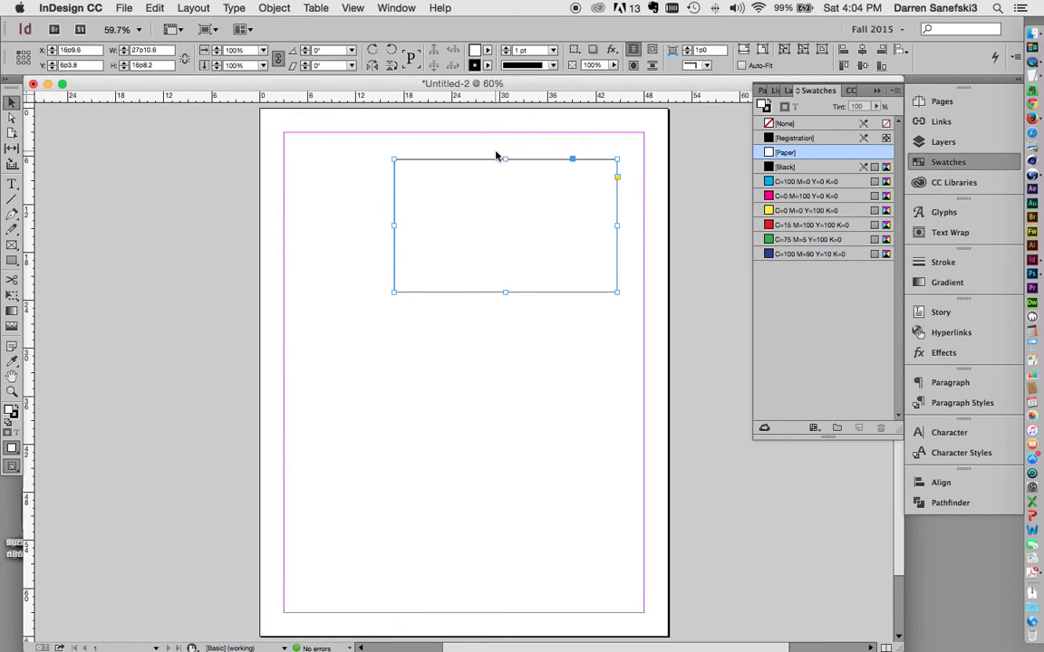
- Resize the rectangle with its side and corner handles to a portrait shape about 19p5 wide and 28p6 high
{"action": "left_click_drag", "start_coordinate": [504, 161], "coordinate": [504, 277]}
{"action": "left_click_drag", "start_coordinate": [395, 270], "coordinate": [277, 272]}
{"action": "left_click_drag", "start_coordinate": [617, 260], "coordinate": [628, 126]}
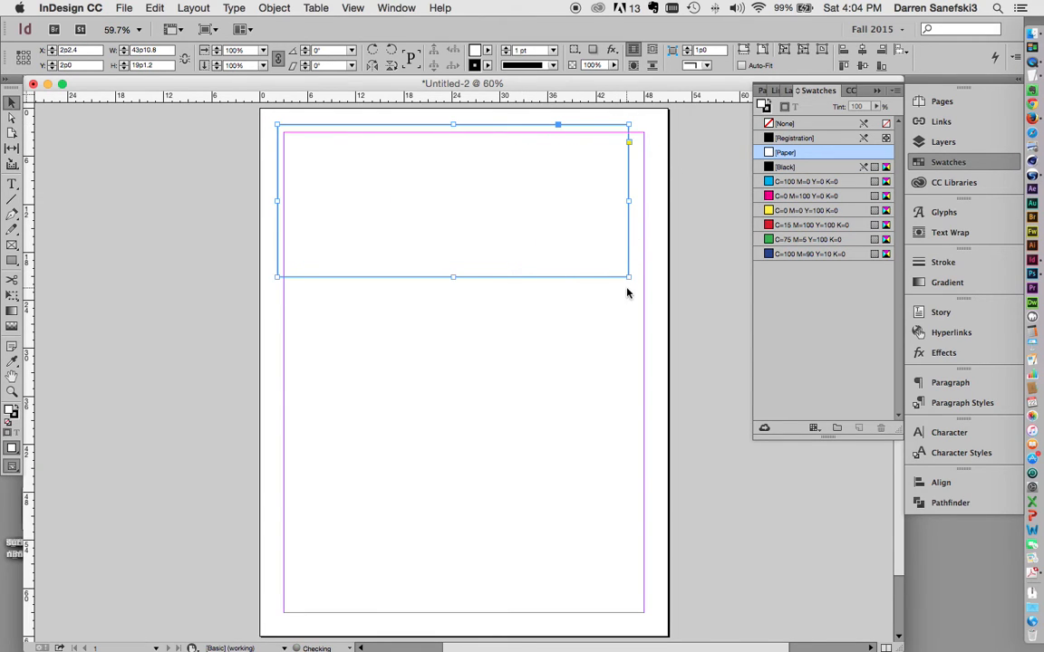
{"action": "left_click_drag", "start_coordinate": [628, 276], "coordinate": [574, 377]}
{"action": "left_click_drag", "start_coordinate": [279, 252], "coordinate": [452, 252]}
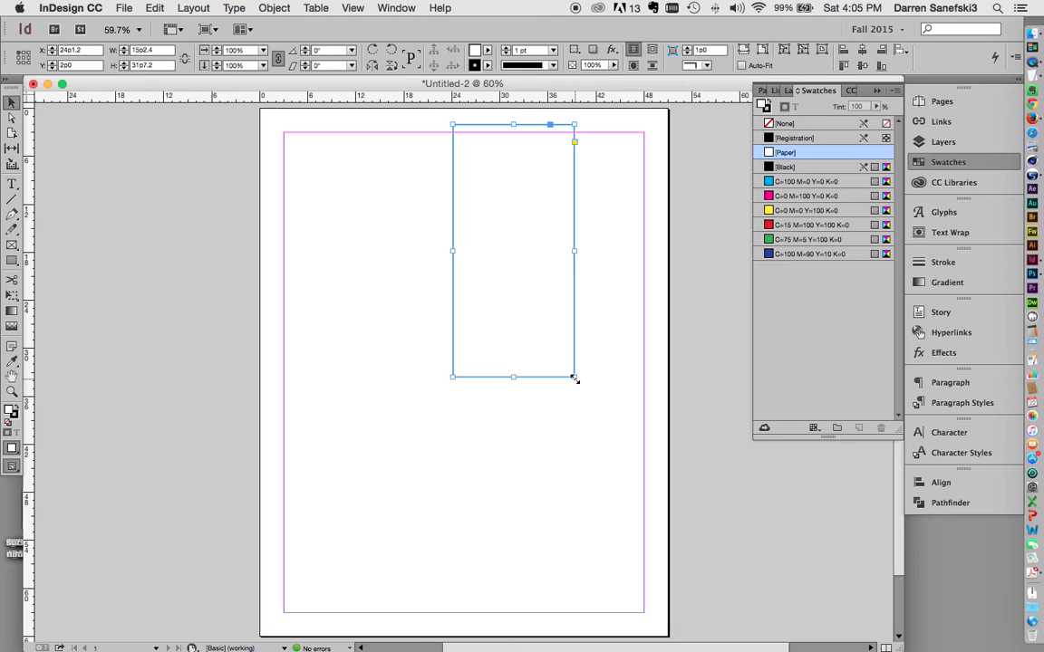
{"action": "left_click_drag", "start_coordinate": [573, 376], "coordinate": [607, 352]}
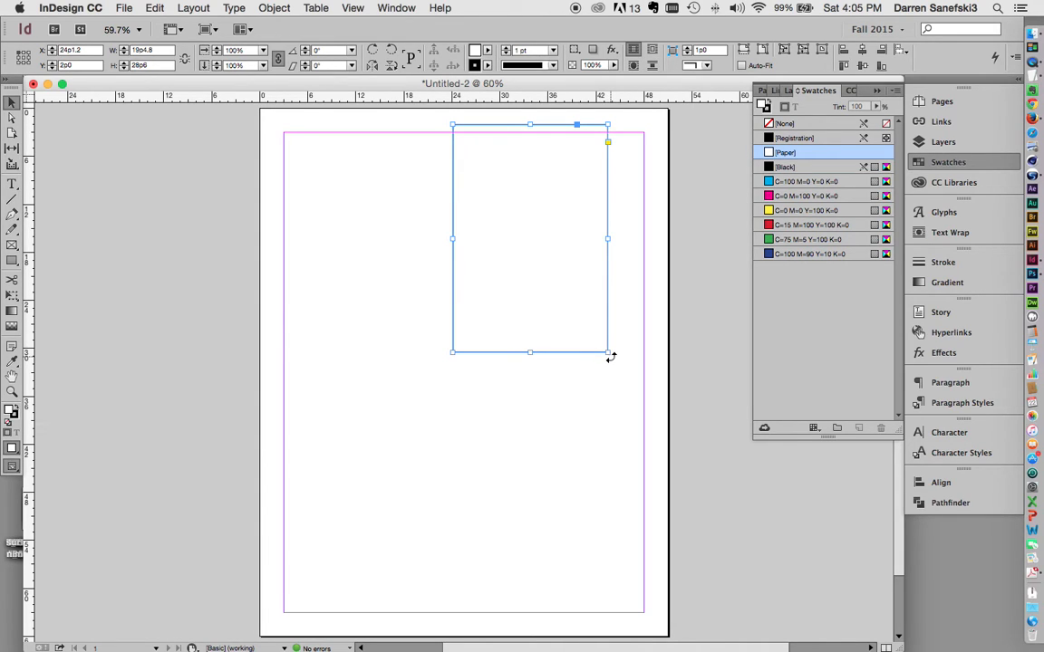
- Rotate the rectangle to about -21.5° and move it to about X 24p10, Y 5p7
{"action": "left_click_drag", "start_coordinate": [611, 357], "coordinate": [579, 420]}
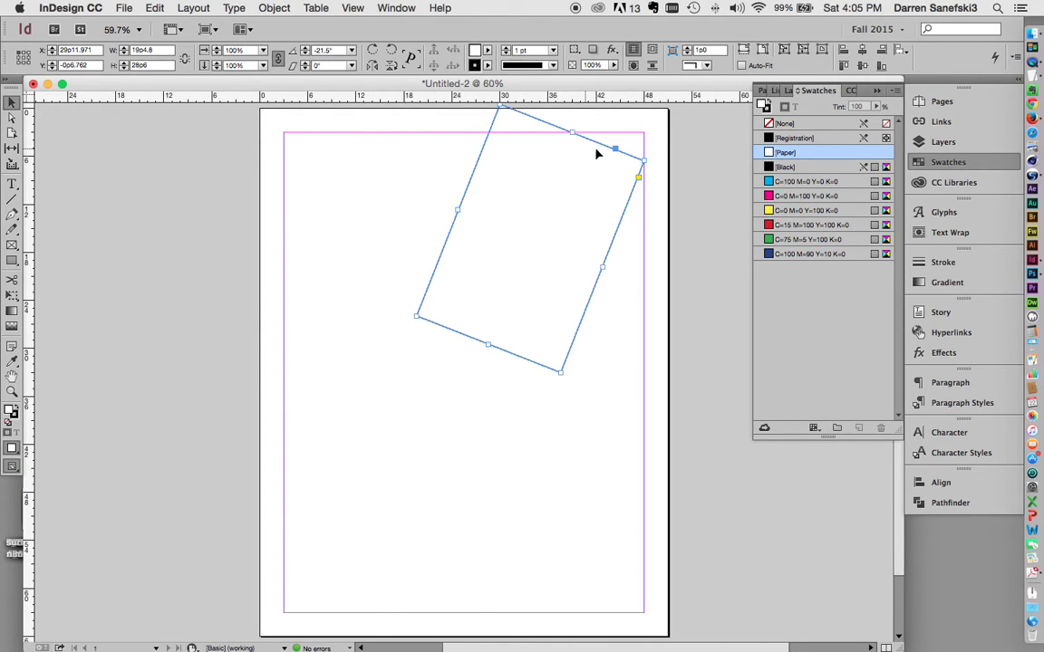
{"action": "left_click_drag", "start_coordinate": [598, 150], "coordinate": [556, 196]}
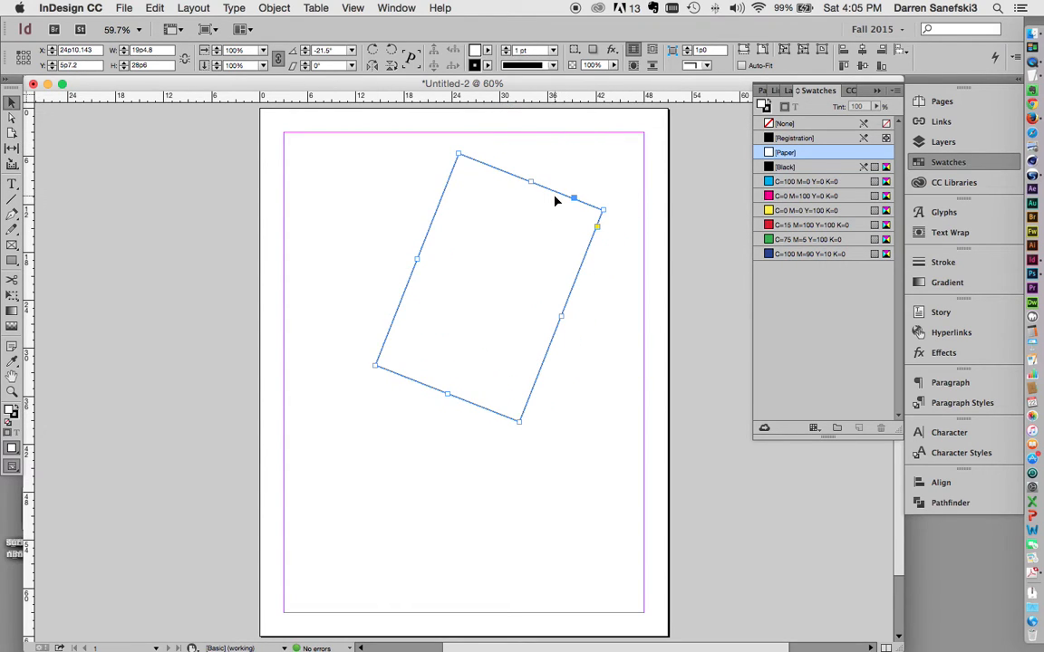
- Undo the rectangle's last move and its rotation, and redo the rotation
{"action": "left_click", "coordinate": [156, 10]}
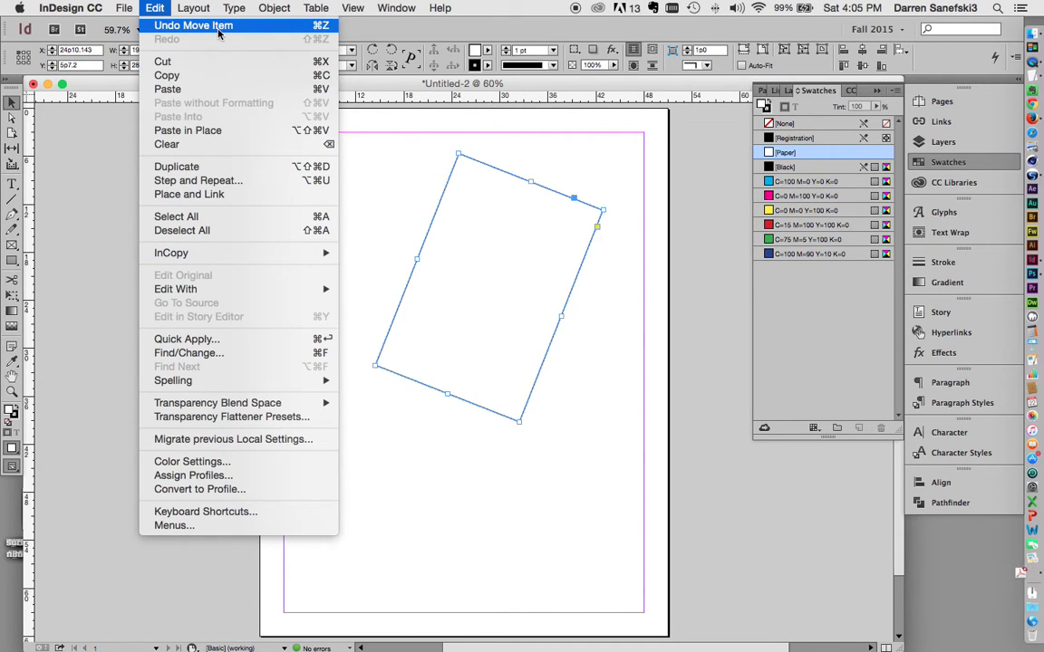
{"action": "left_click", "coordinate": [210, 28]}
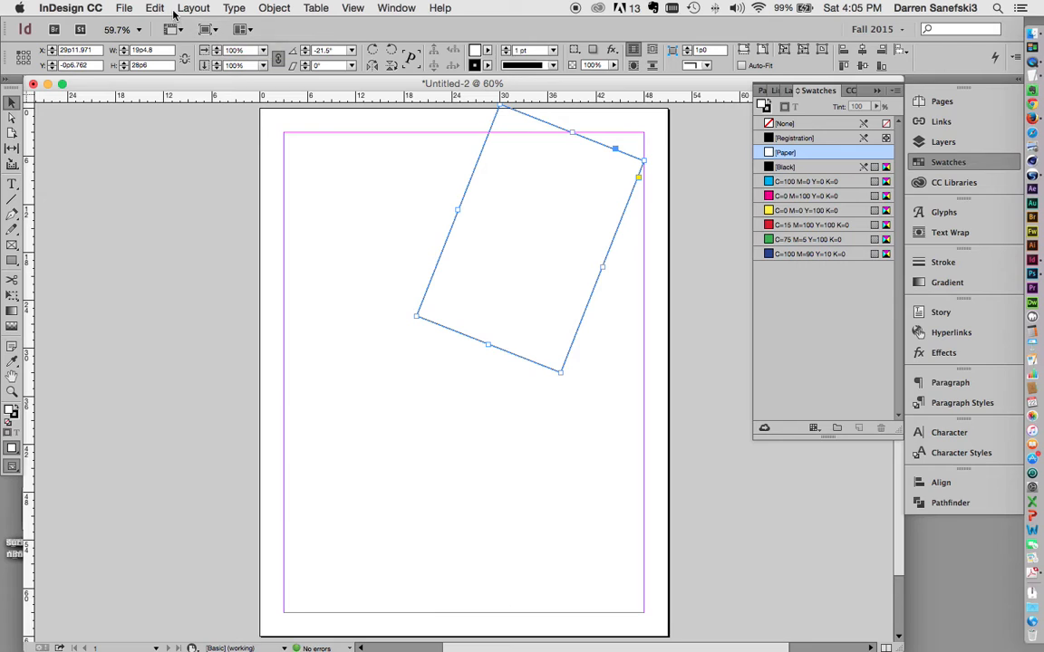
{"action": "left_click", "coordinate": [154, 8]}
{"action": "left_click", "coordinate": [210, 27]}
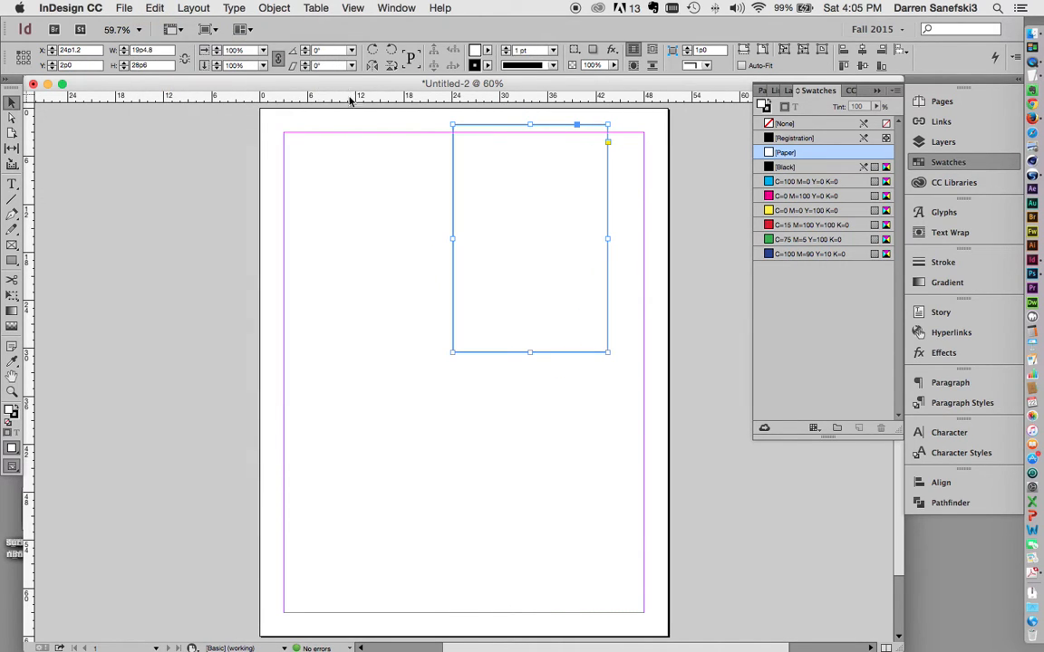
{"action": "left_click", "coordinate": [155, 8]}
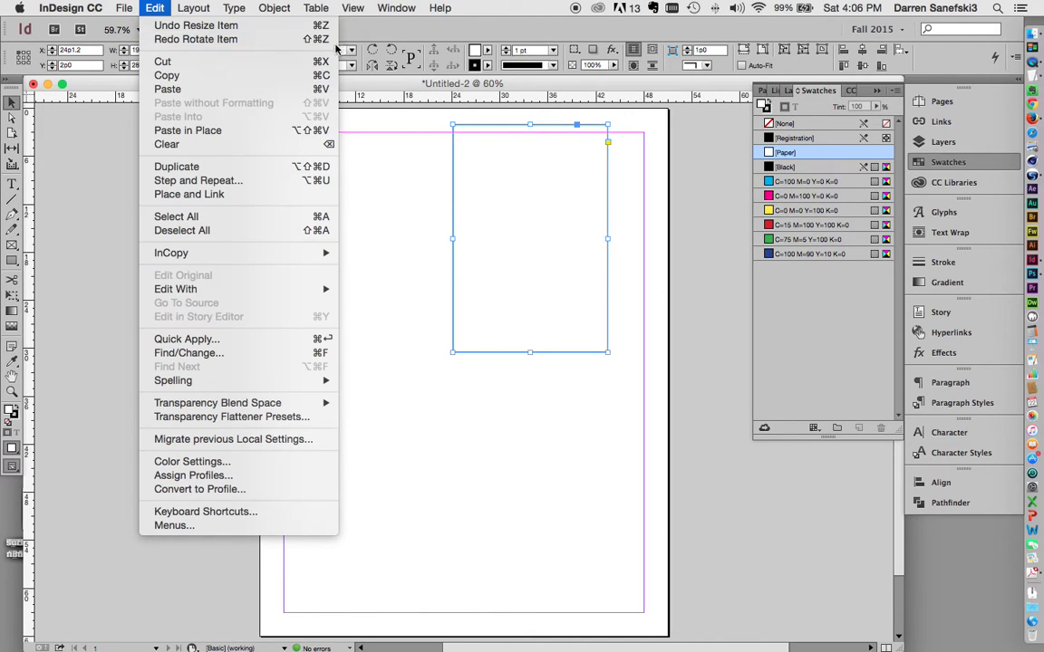
{"action": "left_click", "coordinate": [238, 40]}
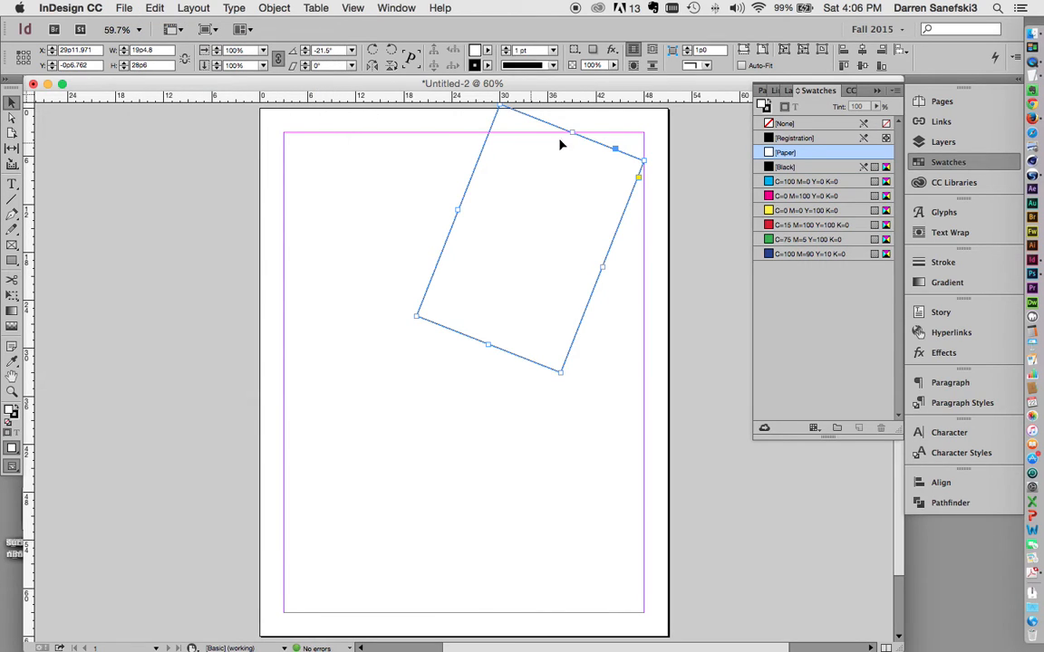
- Move the rotated rectangle to about X 25p5, Y 5p4 and set its rotation angle to 0°
{"action": "left_click_drag", "start_coordinate": [606, 150], "coordinate": [564, 187]}
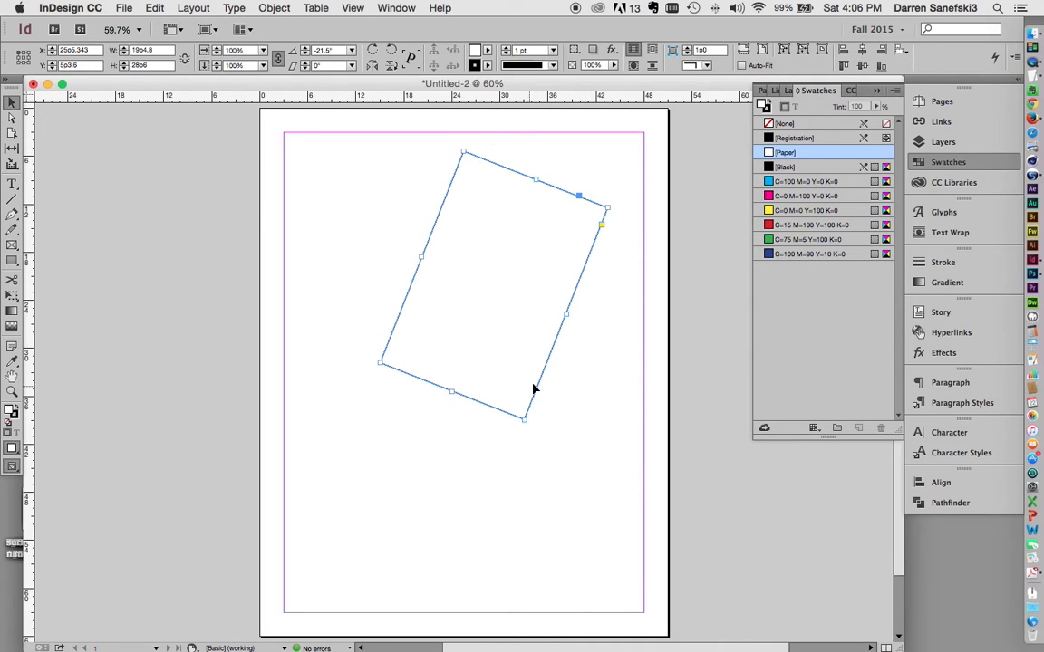
{"action": "left_click", "coordinate": [558, 188]}
{"action": "left_click", "coordinate": [319, 50]}
{"action": "left_click", "coordinate": [340, 50]}
{"action": "left_click_drag", "start_coordinate": [340, 50], "coordinate": [312, 50]}
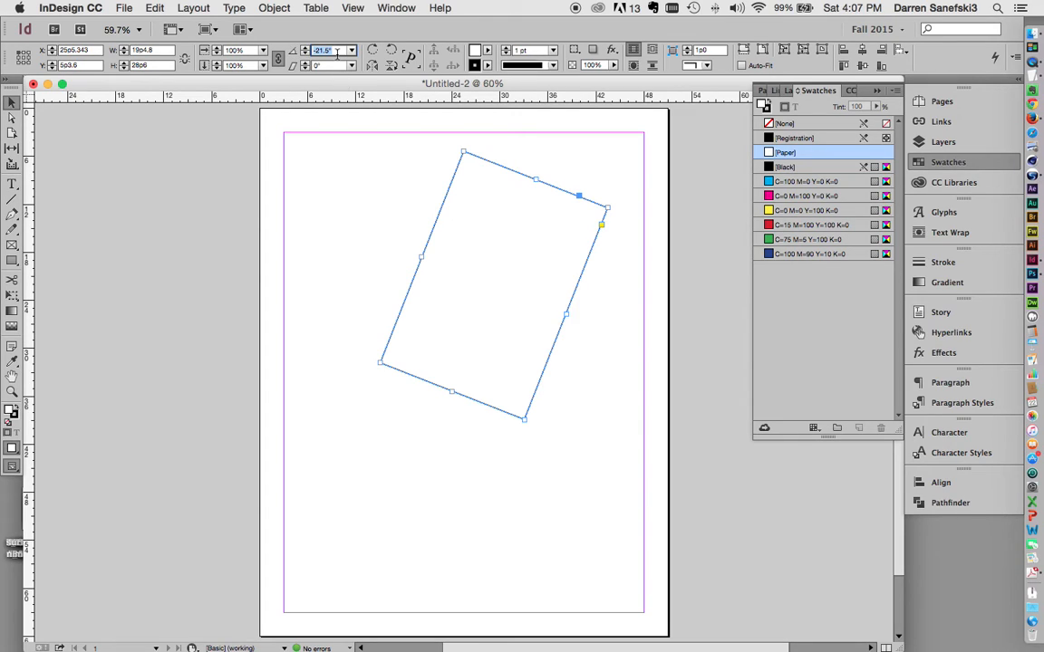
{"action": "type", "text": "0"}
{"action": "key", "text": "Return"}
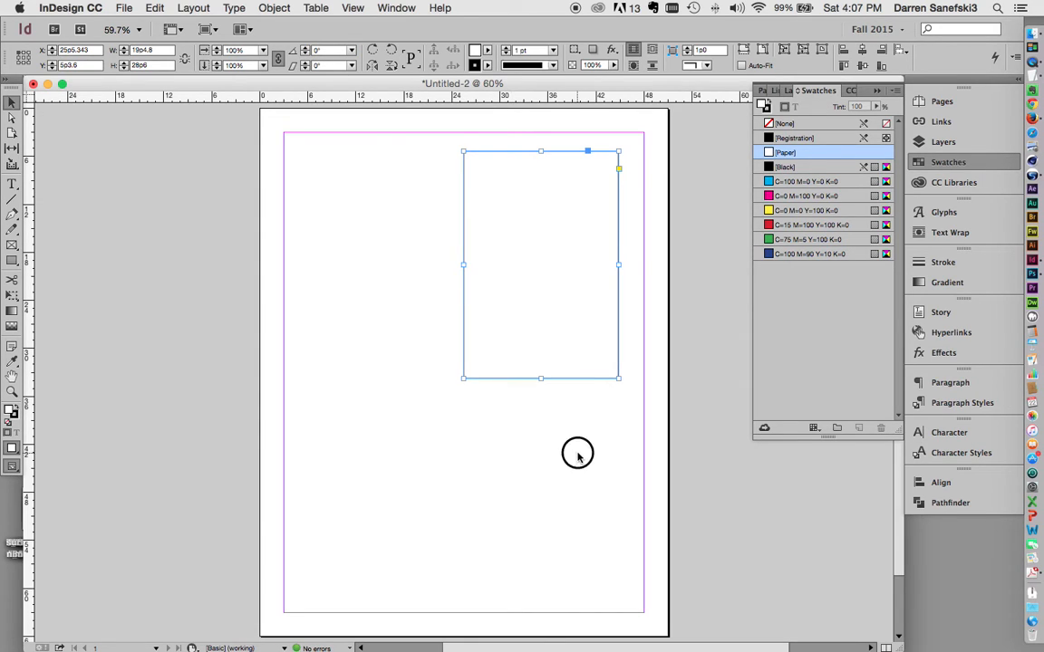
- Move the straightened rectangle by its edge to about X 13p5, Y 3p8
{"action": "left_click", "coordinate": [578, 457]}
{"action": "left_click_drag", "start_coordinate": [618, 316], "coordinate": [537, 290]}
{"action": "left_click", "coordinate": [540, 310]}
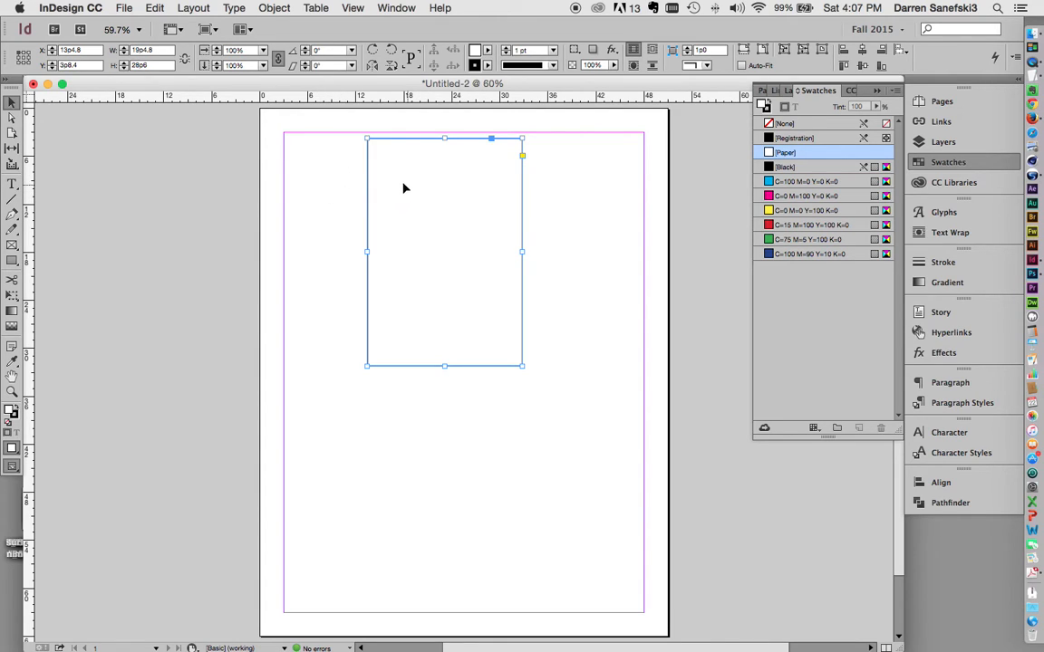
- Move the whole rectangle with the Direct Selection tool to about X 7p0.5, Y 6p4
{"action": "left_click", "coordinate": [12, 117]}
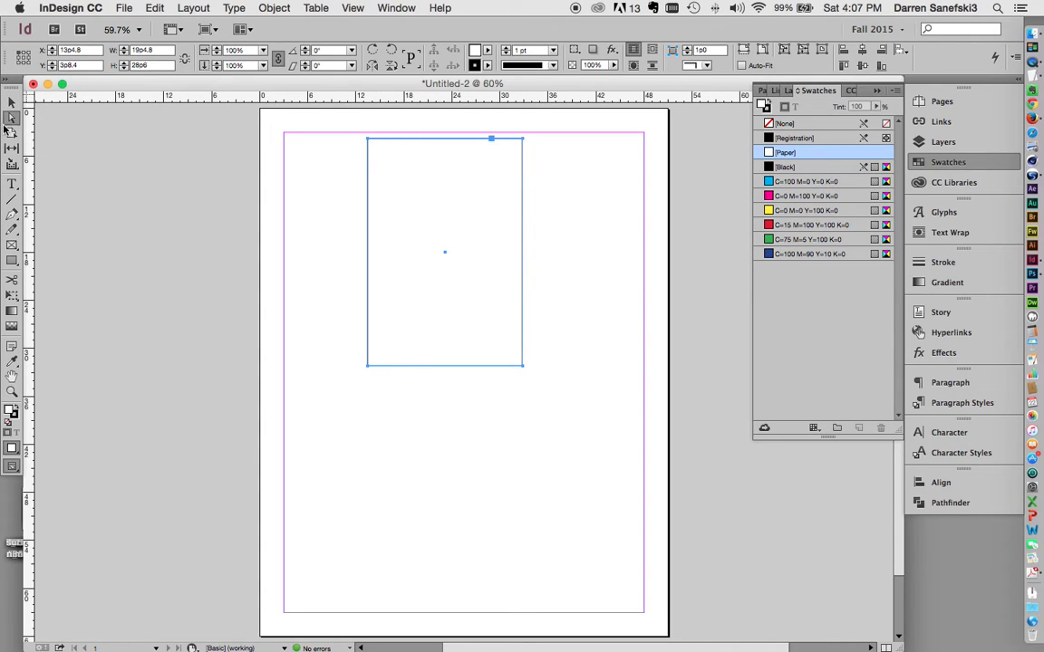
{"action": "left_click", "coordinate": [12, 102]}
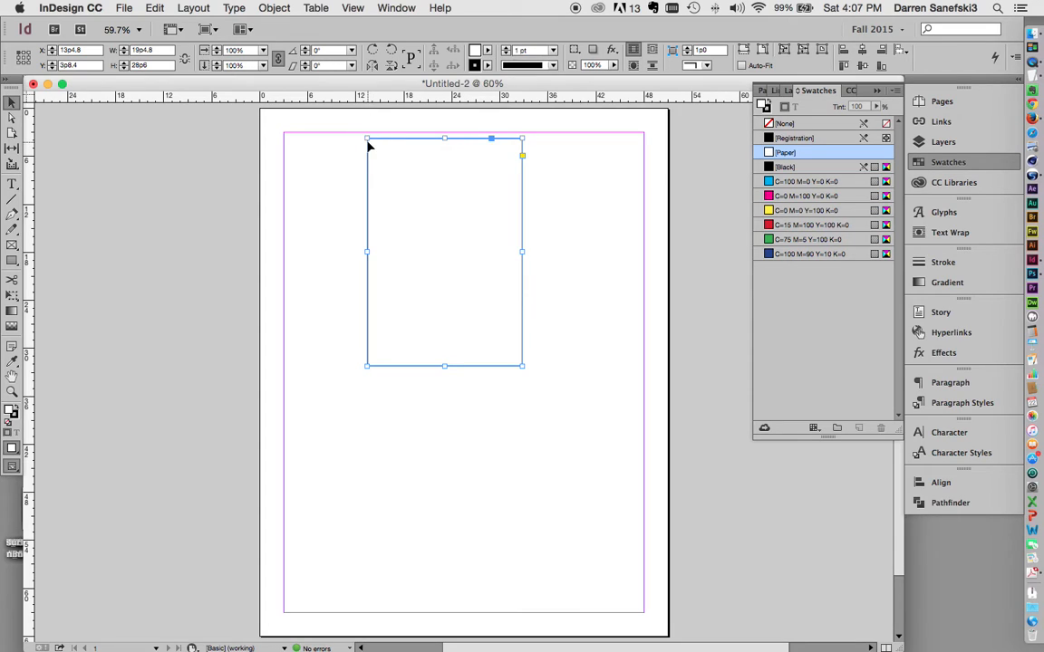
{"action": "left_click", "coordinate": [11, 118]}
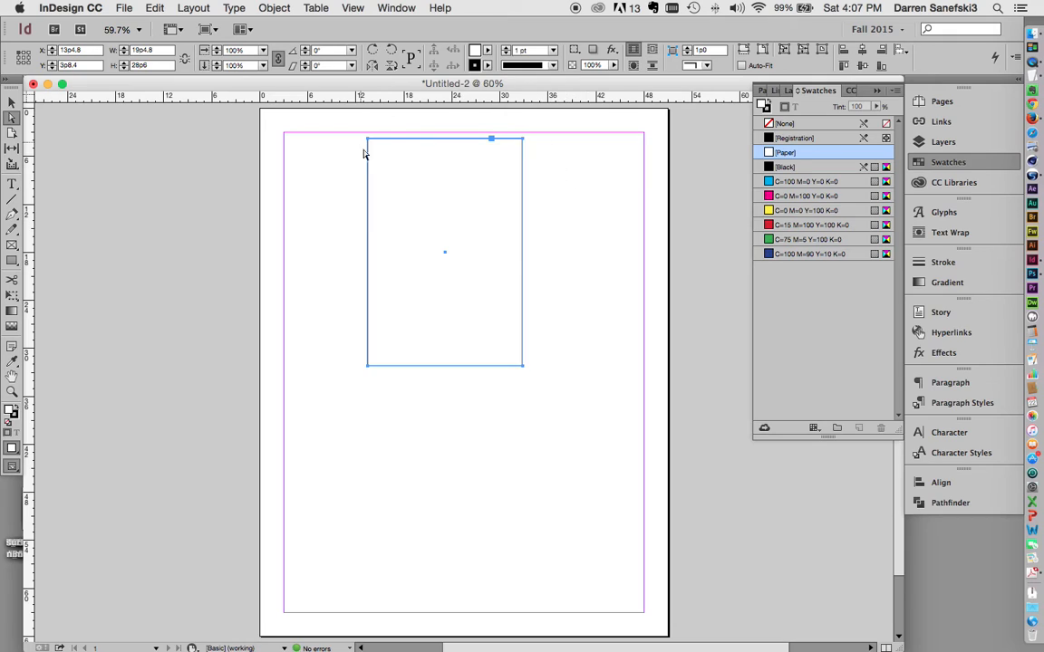
{"action": "left_click_drag", "start_coordinate": [523, 141], "coordinate": [581, 214]}
{"action": "left_click_drag", "start_coordinate": [426, 213], "coordinate": [343, 163]}
{"action": "left_click_drag", "start_coordinate": [415, 242], "coordinate": [413, 287]}
{"action": "left_click_drag", "start_coordinate": [467, 308], "coordinate": [434, 263]}
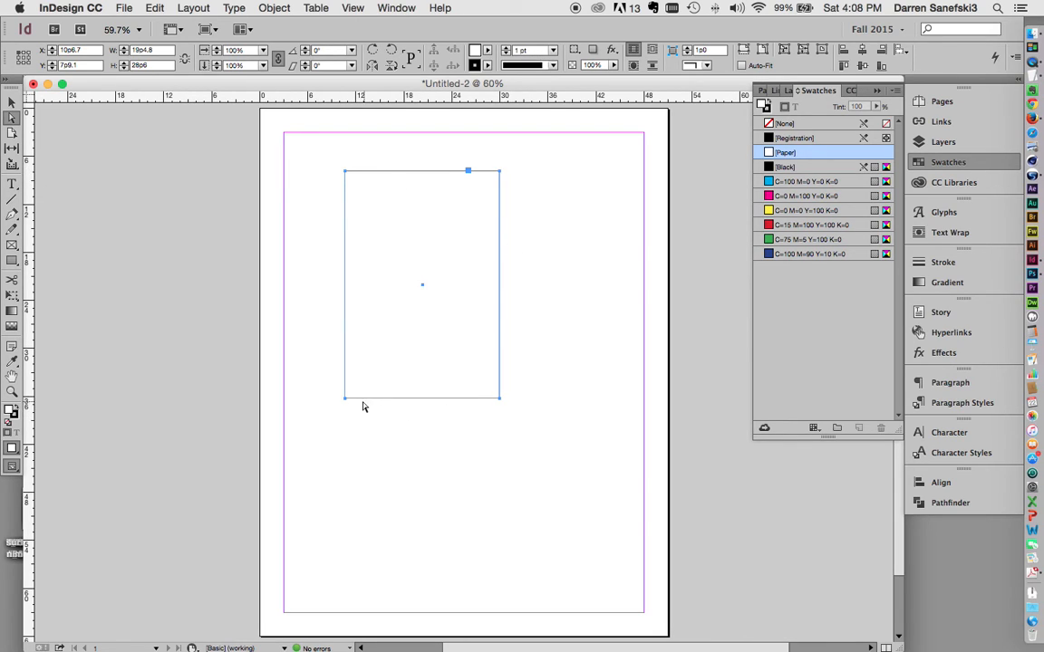
{"action": "left_click_drag", "start_coordinate": [503, 314], "coordinate": [632, 310]}
{"action": "left_click_drag", "start_coordinate": [630, 172], "coordinate": [472, 162]}
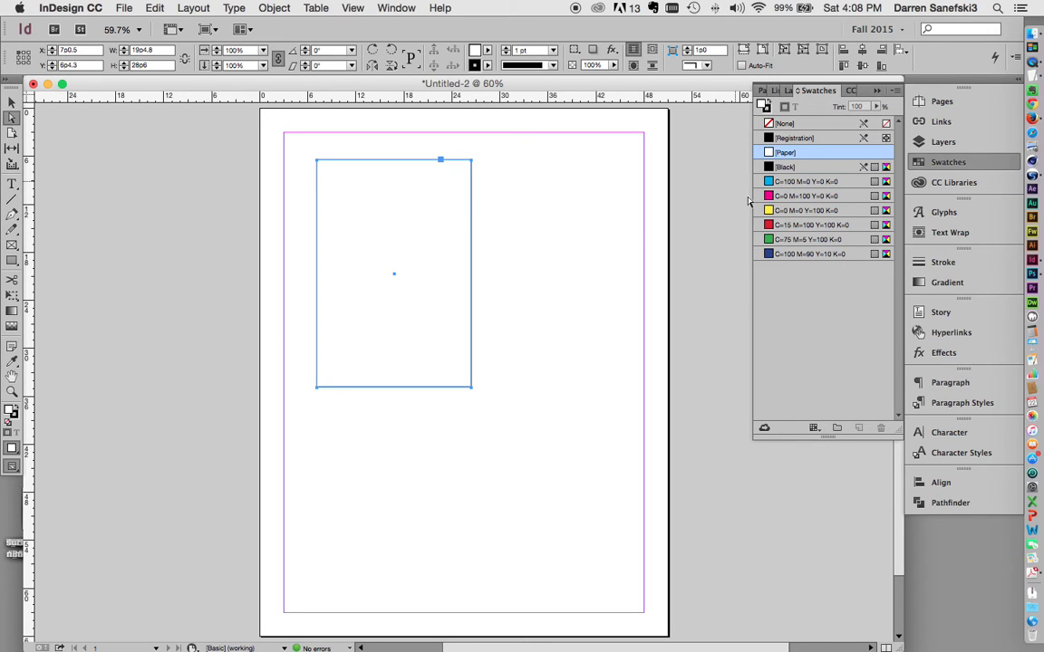
- Distort the rectangle by moving its upper-right corner point to about X 42p6, Y 8p1 and its lower-right one to about X 13p0, Y 20p2
{"action": "left_click", "coordinate": [716, 222]}
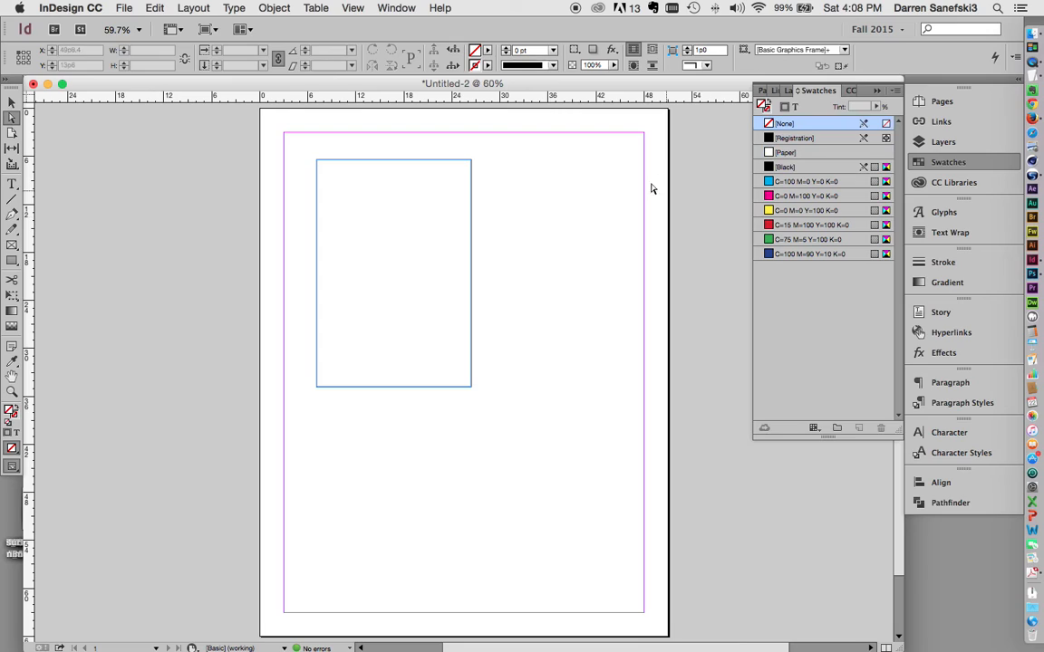
{"action": "left_click", "coordinate": [471, 166]}
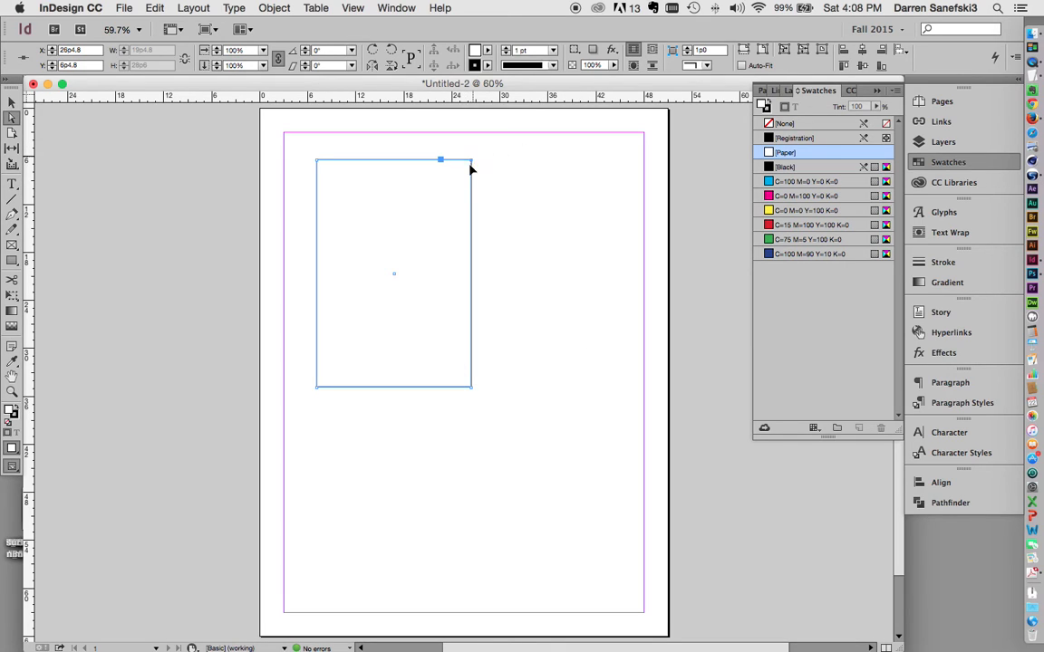
{"action": "left_click_drag", "start_coordinate": [472, 164], "coordinate": [599, 174]}
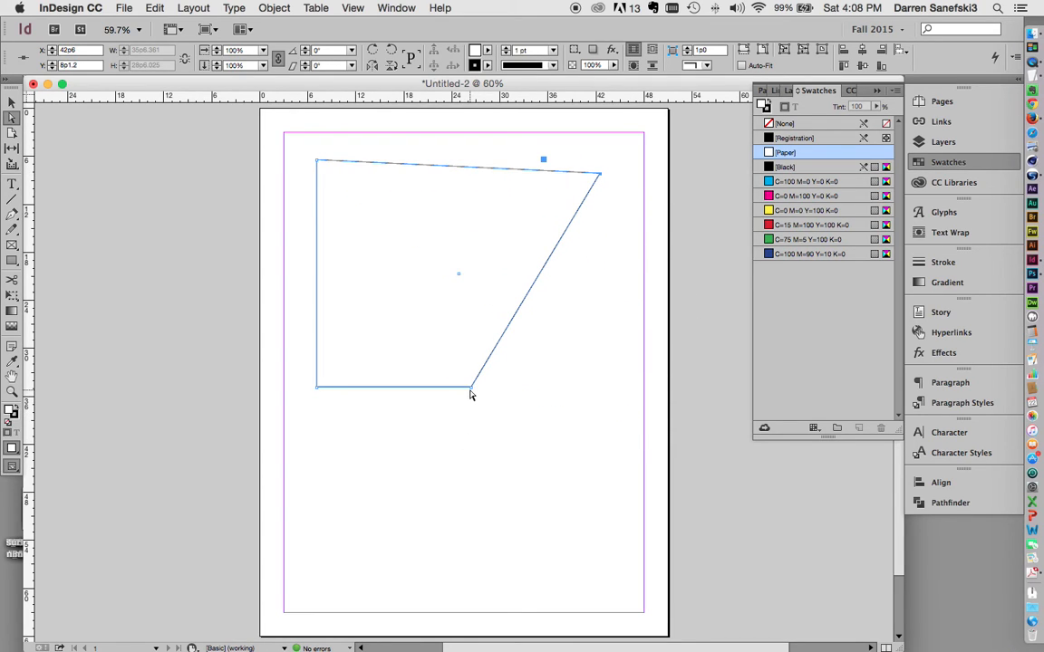
{"action": "left_click_drag", "start_coordinate": [472, 392], "coordinate": [363, 270]}
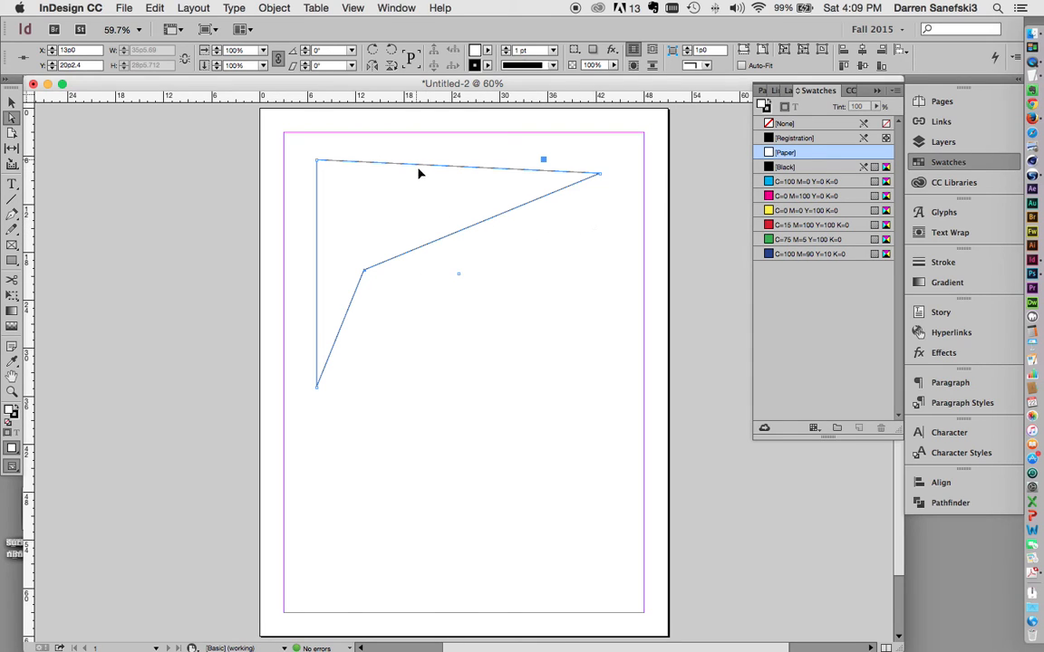
- Shift the distorted shape's individual sides with the Direct Selection tool to make a self-crossing outline about 33p11 wide and 25p3 high
{"action": "mouse_move", "coordinate": [459, 168]}
{"action": "left_mouse_down"}
{"action": "mouse_move", "coordinate": [460, 154]}
{"action": "mouse_move", "coordinate": [457, 225]}
{"action": "mouse_move", "coordinate": [552, 324]}
{"action": "mouse_move", "coordinate": [554, 429]}
{"action": "mouse_move", "coordinate": [487, 134]}
{"action": "mouse_move", "coordinate": [447, 161]}
{"action": "left_mouse_up"}
{"action": "left_click_drag", "start_coordinate": [329, 208], "coordinate": [428, 222]}
{"action": "left_click_drag", "start_coordinate": [399, 257], "coordinate": [350, 240]}
{"action": "left_click_drag", "start_coordinate": [480, 143], "coordinate": [499, 207]}
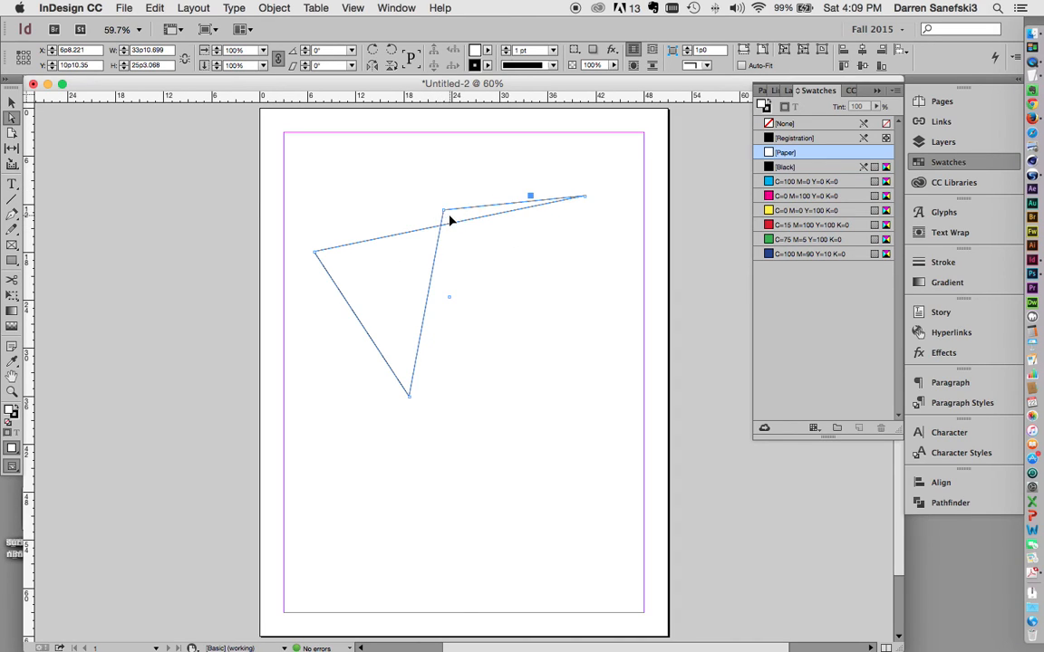
- Move three anchor points to reshape the crossed outline into an uneven quadrilateral, placing its lower-right point at about X 34p8, Y 31p6
{"action": "left_click_drag", "start_coordinate": [444, 214], "coordinate": [421, 164]}
{"action": "left_click_drag", "start_coordinate": [586, 197], "coordinate": [557, 166]}
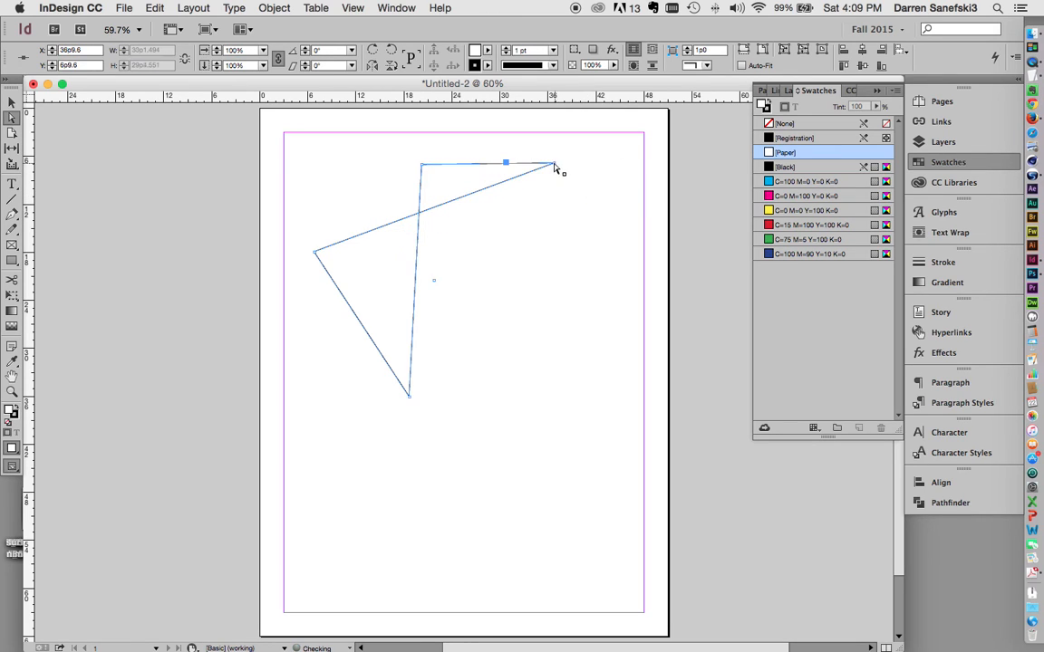
{"action": "left_click_drag", "start_coordinate": [315, 259], "coordinate": [538, 361]}
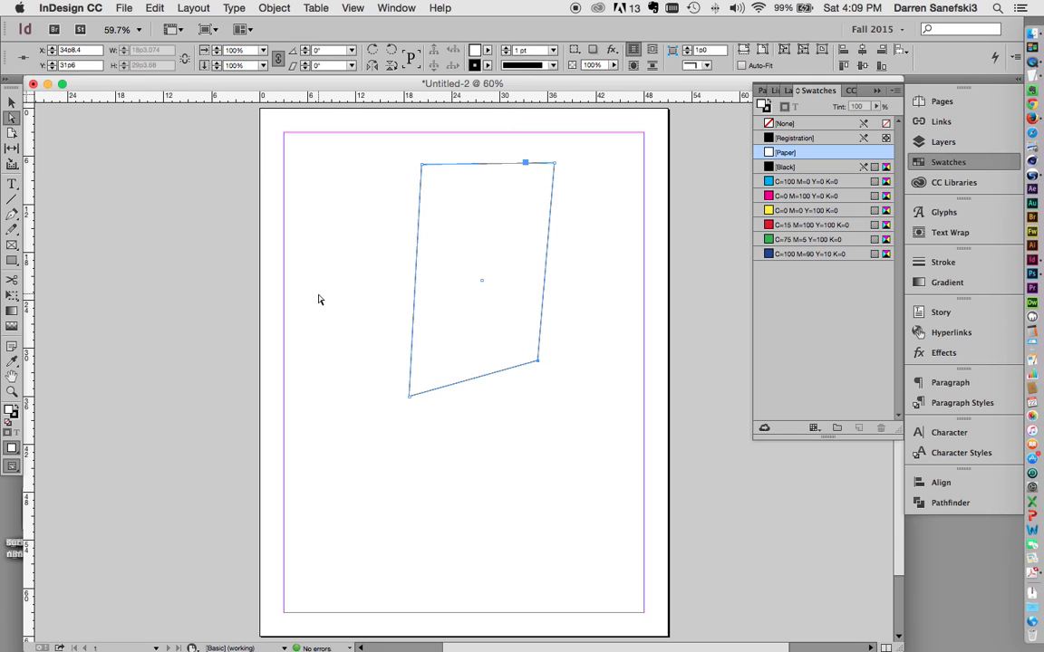
- Undo all the corner-point and side edits back to the undistorted rectangle
{"action": "key", "text": "super+z"}
{"action": "key", "text": "super+z"}
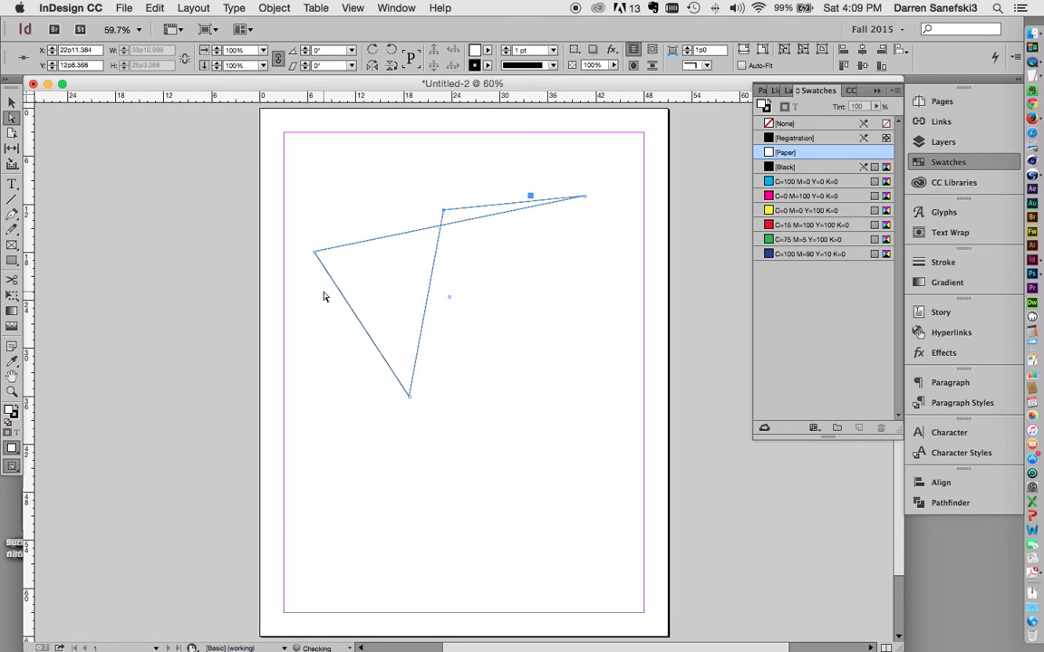
{"action": "key", "text": "super+z"}
{"action": "key", "text": "super+z"}
{"action": "key", "text": "super+z"}
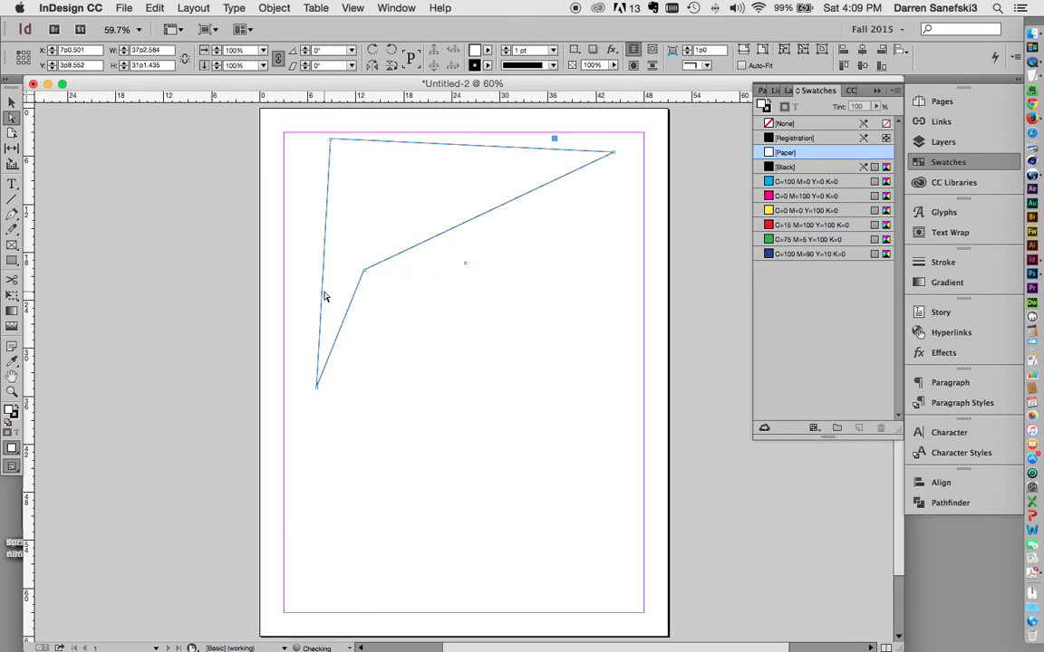
{"action": "key", "text": "super+z"}
{"action": "key", "text": "super+z"}
{"action": "key", "text": "super+z"}
{"action": "key", "text": "super+z"}
{"action": "key", "text": "super+z"}
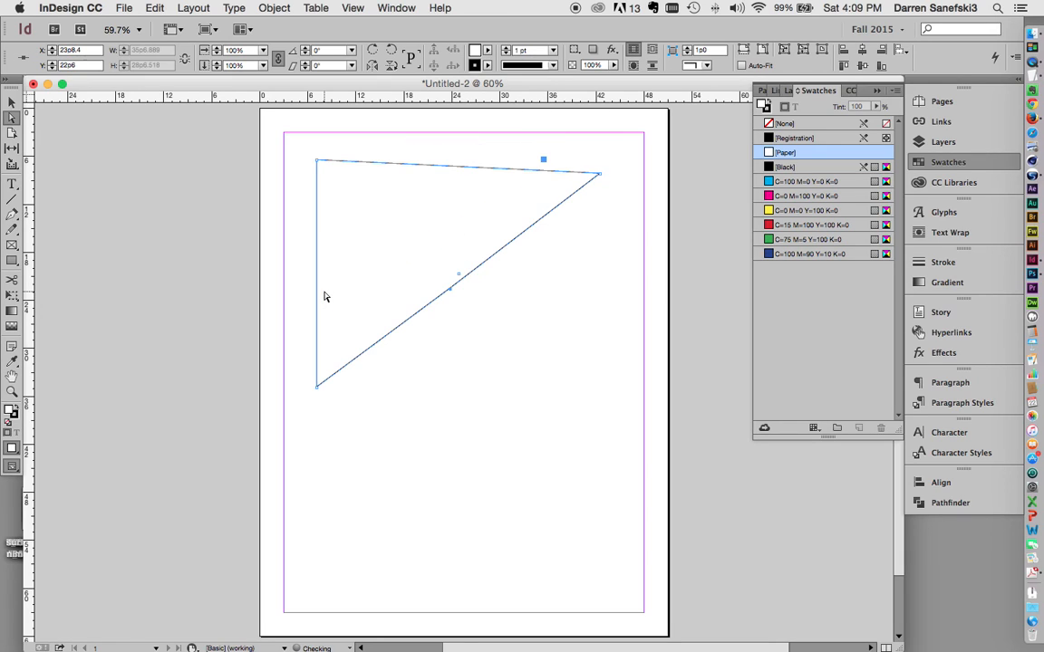
{"action": "key", "text": "super+z"}
{"action": "key", "text": "super+z"}
{"action": "key", "text": "super+z"}
{"action": "key", "text": "super+z"}
{"action": "key", "text": "super+z"}
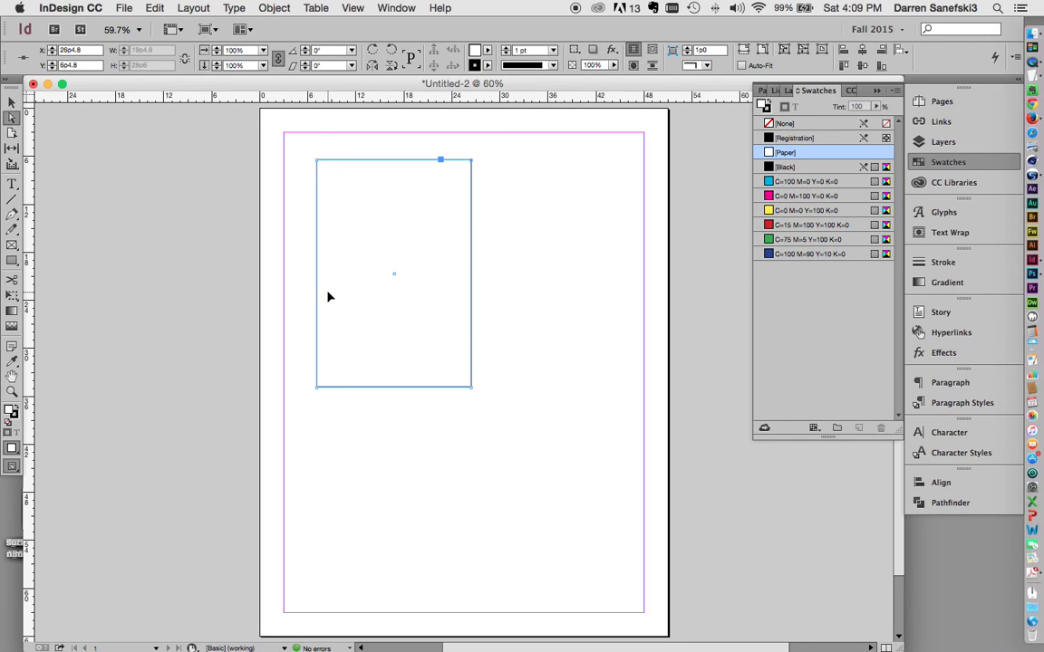